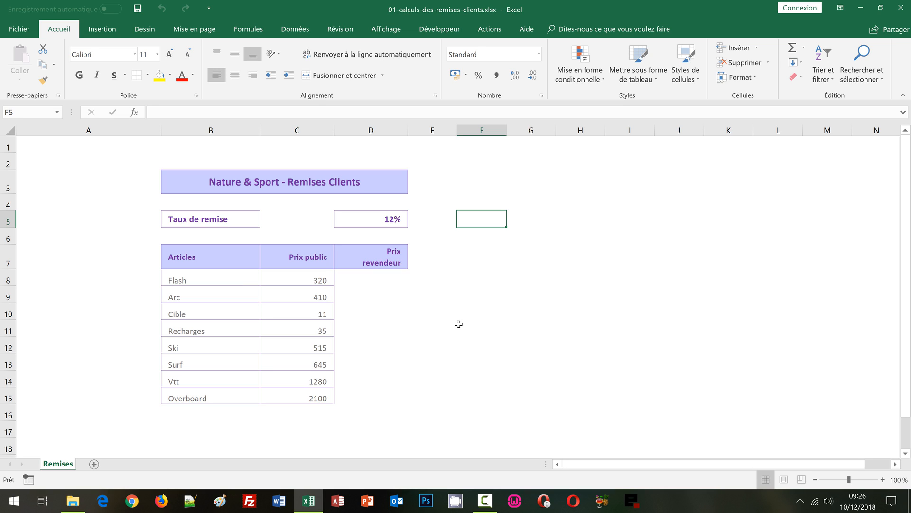
pyautogui.click(437, 305)
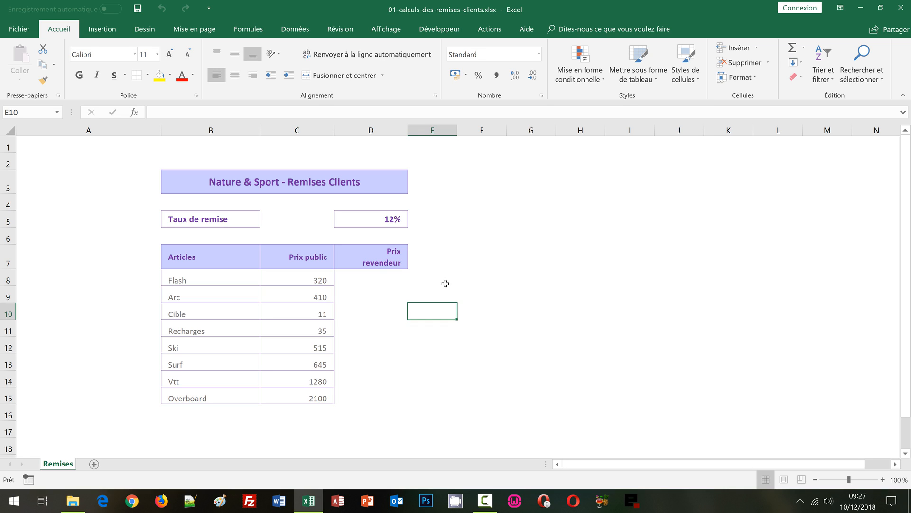
pyautogui.click(465, 260)
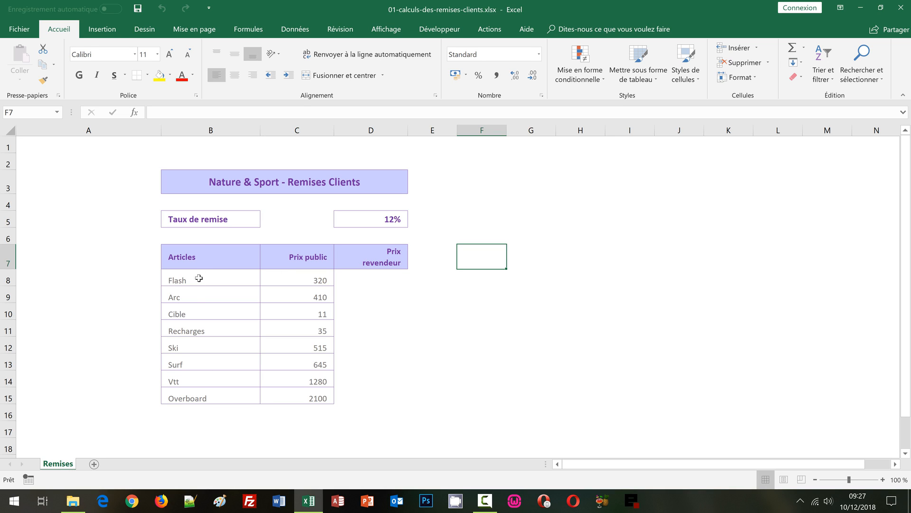
# Examine the article names in B8:B15 and their public prices in C8:C15.
pyautogui.click(192, 128)
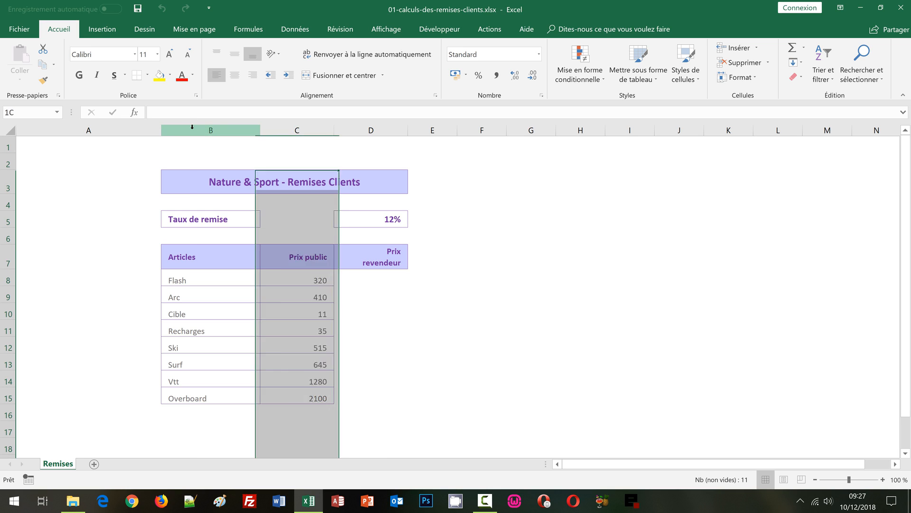
pyautogui.click(190, 281)
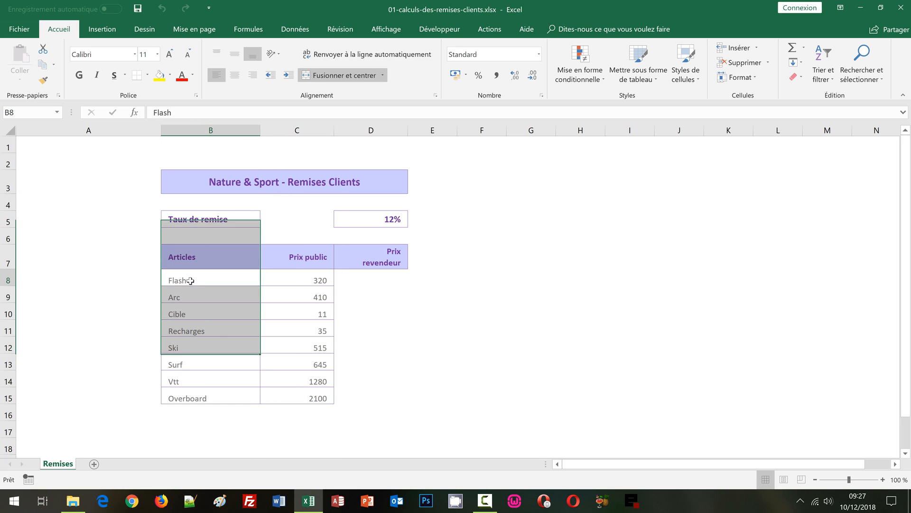
pyautogui.click(194, 399)
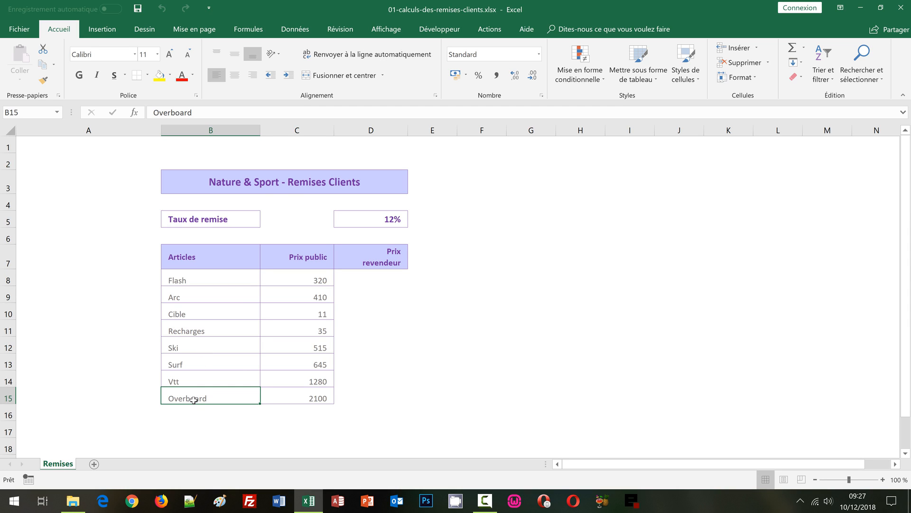
pyautogui.click(294, 279)
pyautogui.moveTo(294, 279); pyautogui.dragTo(289, 394)
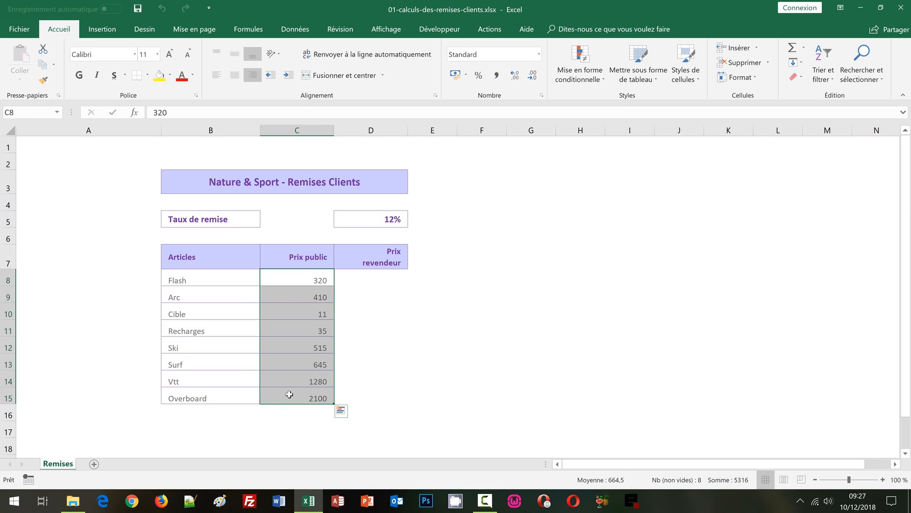
pyautogui.moveTo(226, 278); pyautogui.dragTo(317, 398)
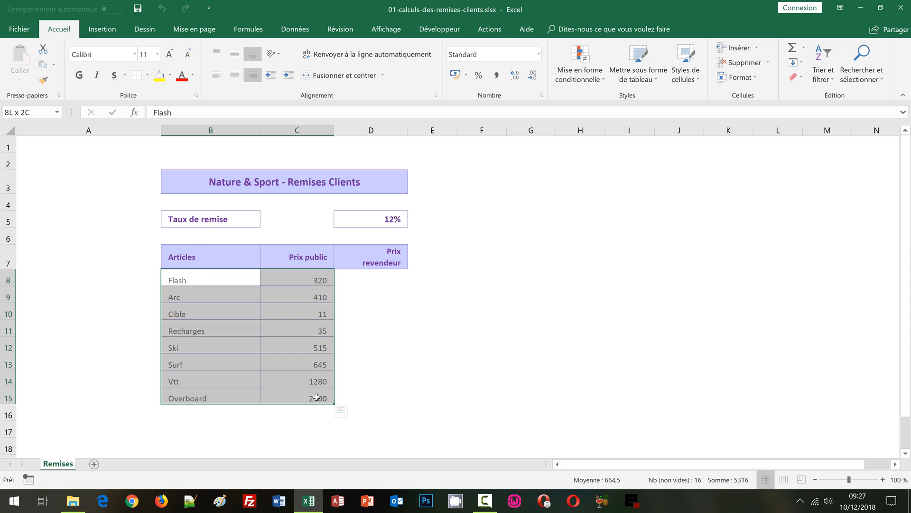
pyautogui.moveTo(316, 398); pyautogui.dragTo(316, 397)
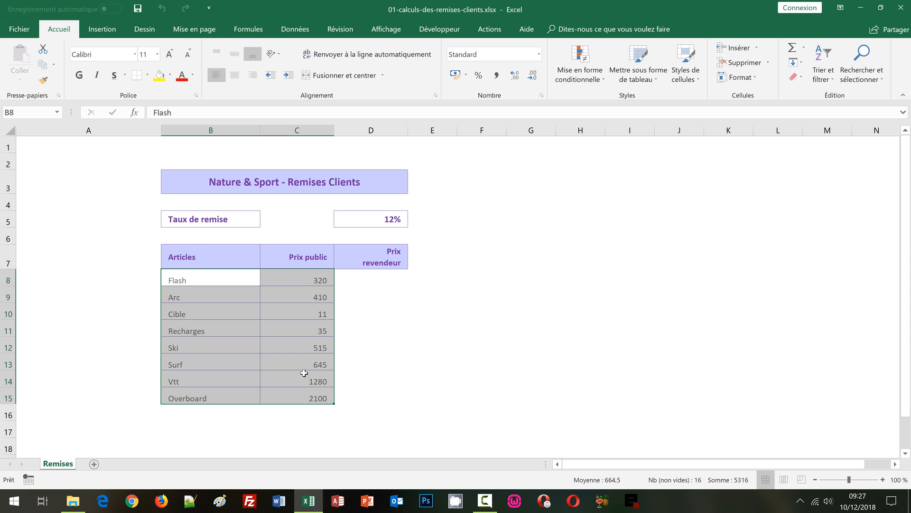
pyautogui.click(293, 264)
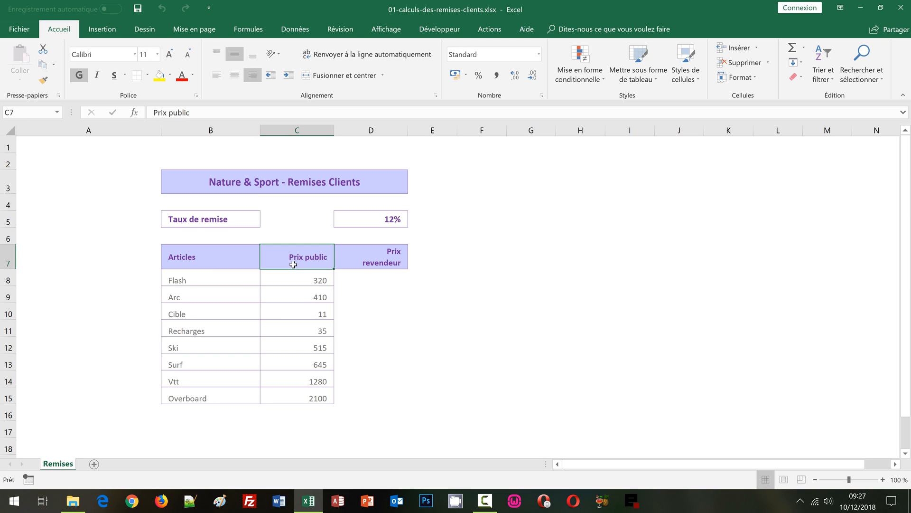
pyautogui.click(284, 333)
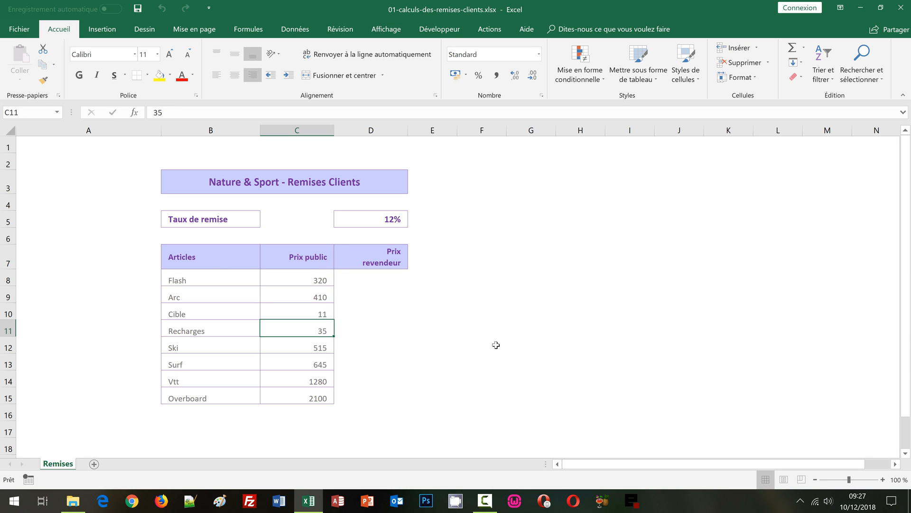
# Examine the discount rate in D5, the public price in C8 and the empty Prix revendeur cells D8:D15.
pyautogui.click(392, 222)
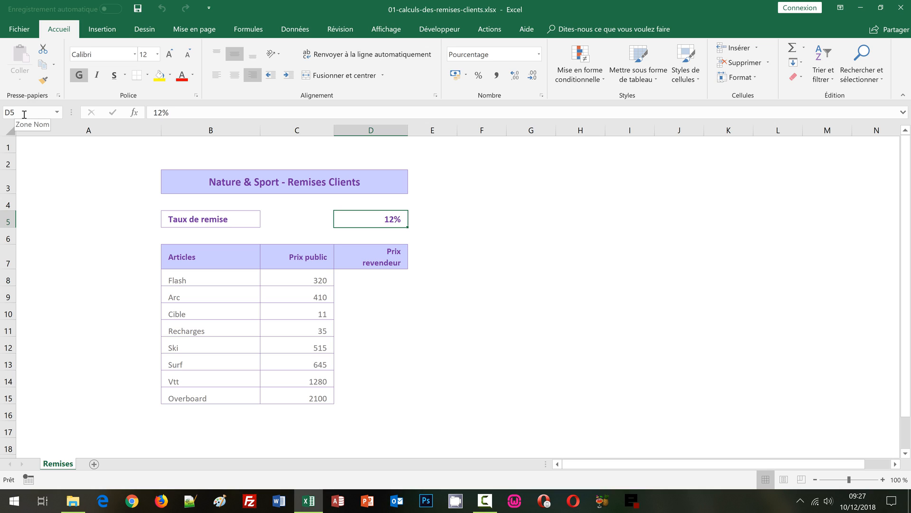
pyautogui.click(379, 280)
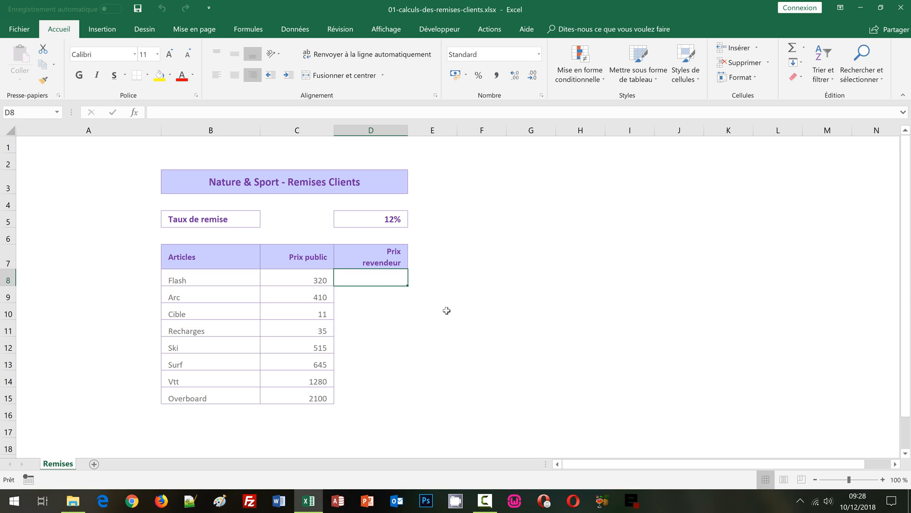
pyautogui.click(364, 217)
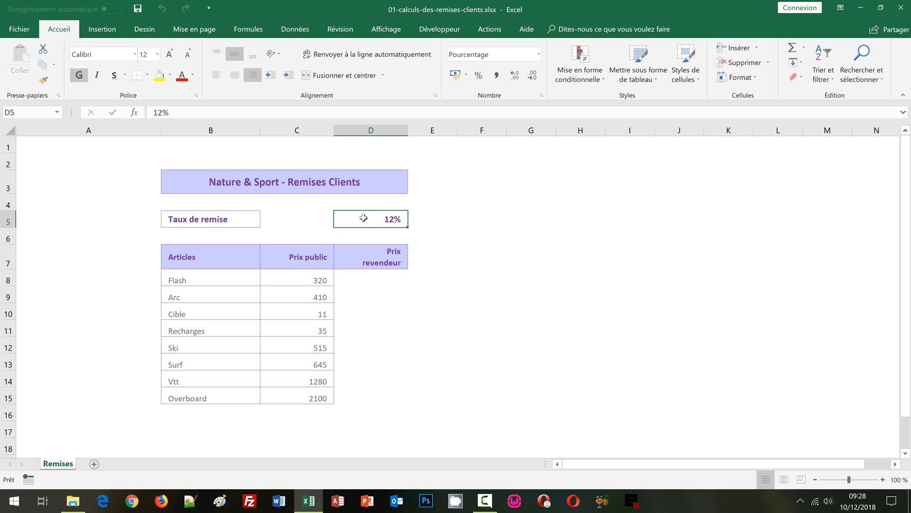
pyautogui.click(372, 276)
pyautogui.moveTo(372, 276); pyautogui.dragTo(388, 392)
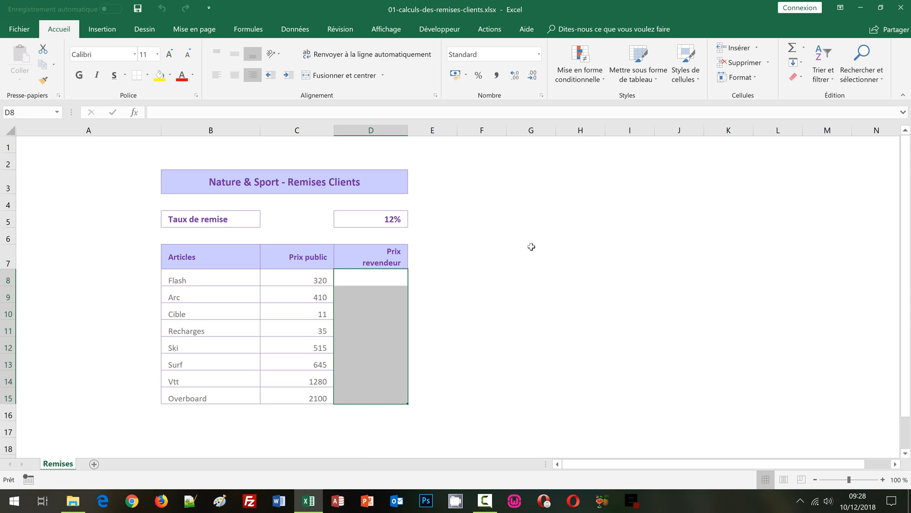
pyautogui.click(514, 233)
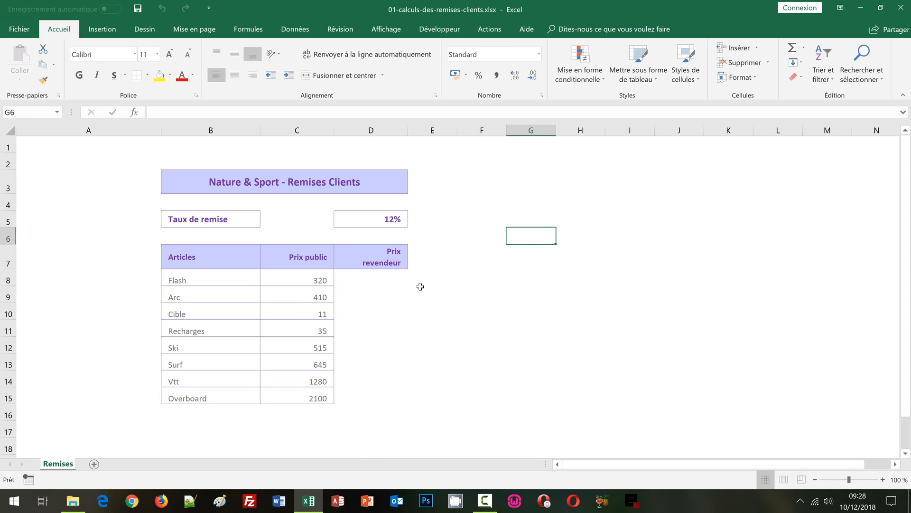
pyautogui.click(308, 280)
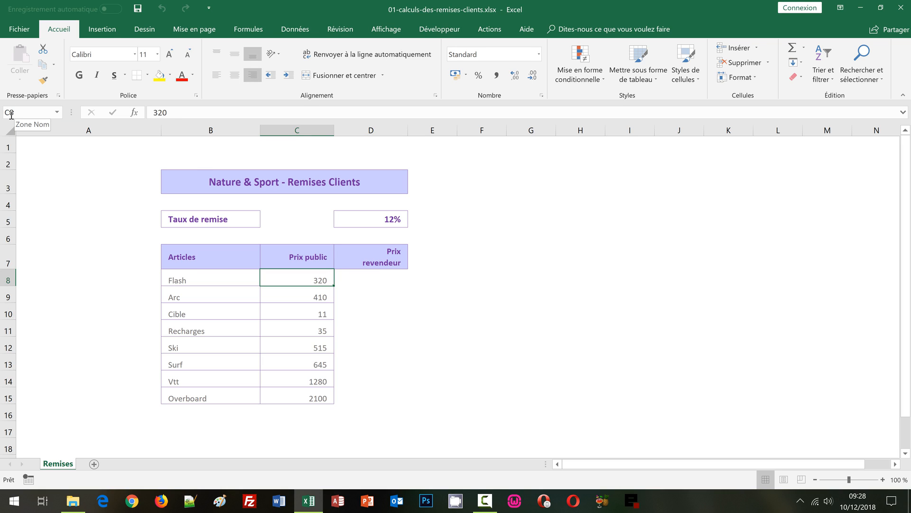
pyautogui.click(370, 218)
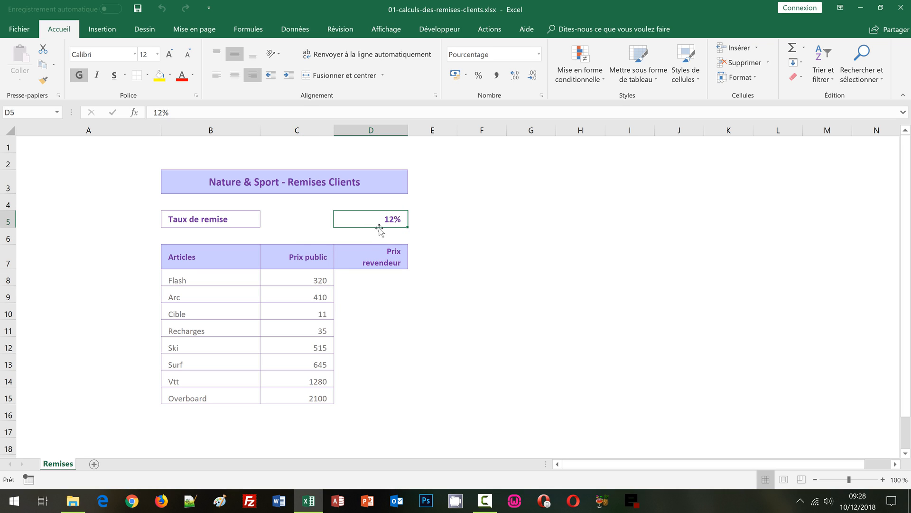
pyautogui.click(385, 280)
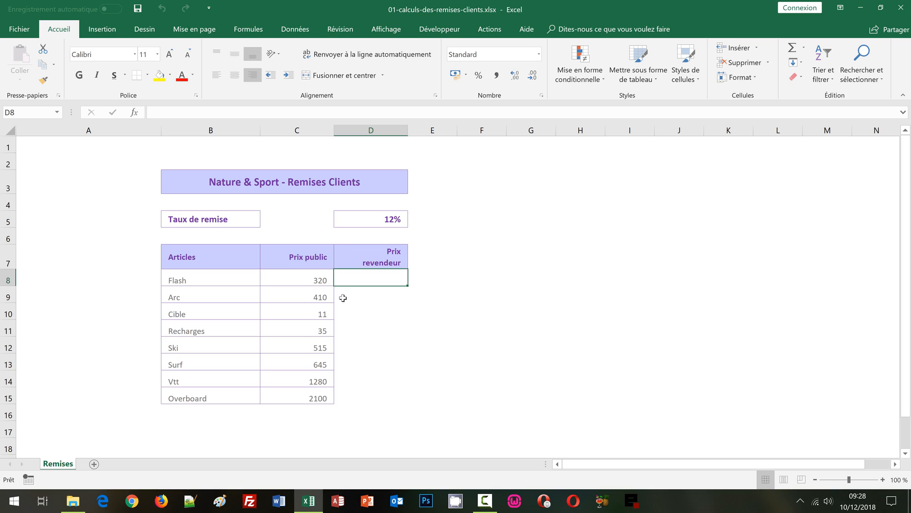
pyautogui.click(308, 278)
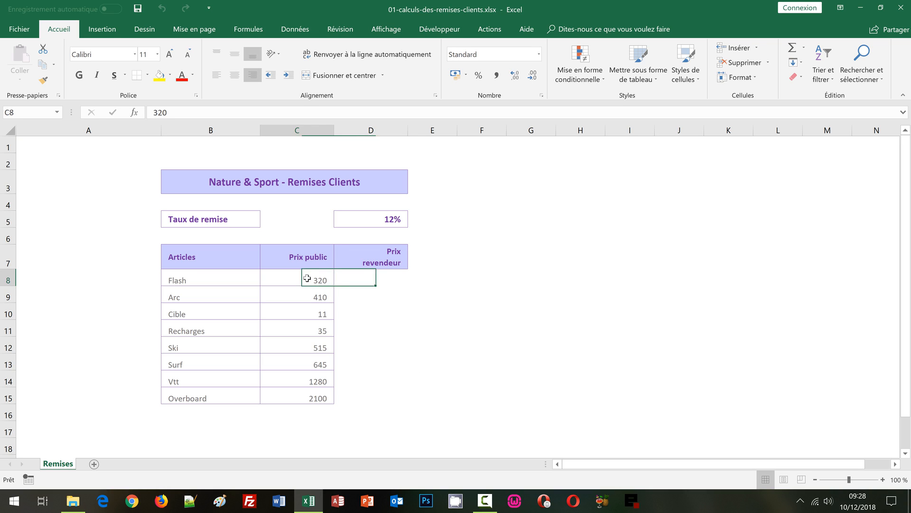
pyautogui.click(383, 220)
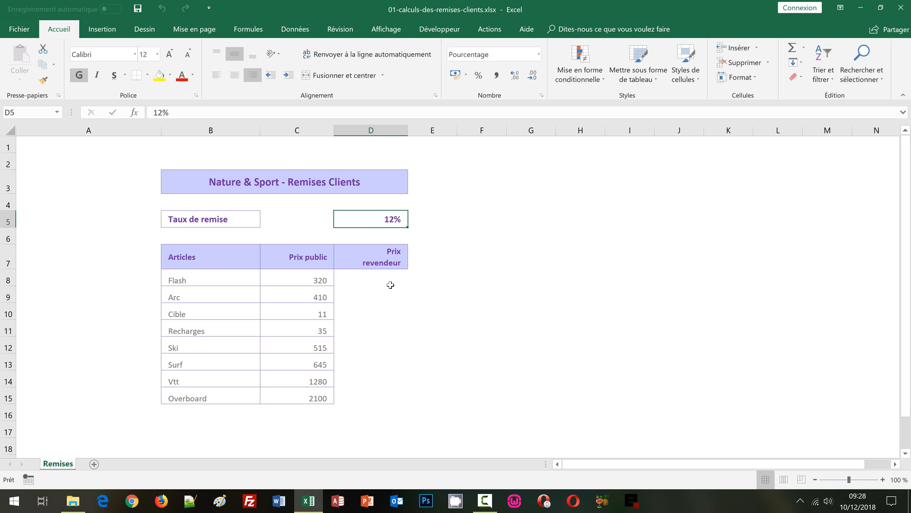
pyautogui.click(313, 279)
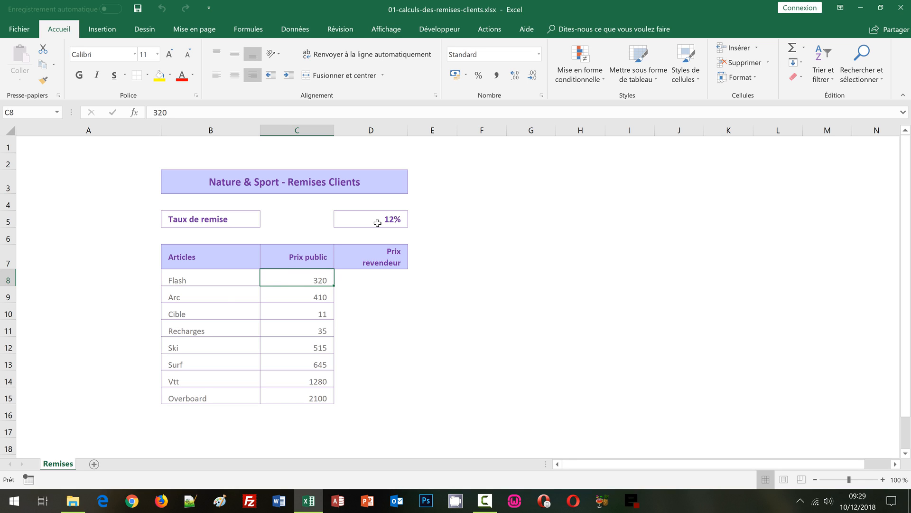
# Calculate the reseller price of the Flash article in D8 with the formula =C8-C8*D5.
pyautogui.click(384, 278)
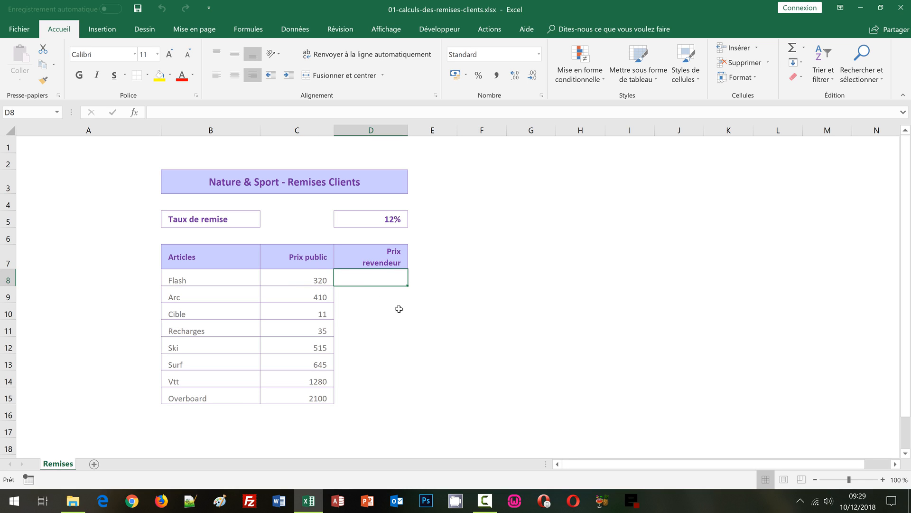
pyautogui.write('=')
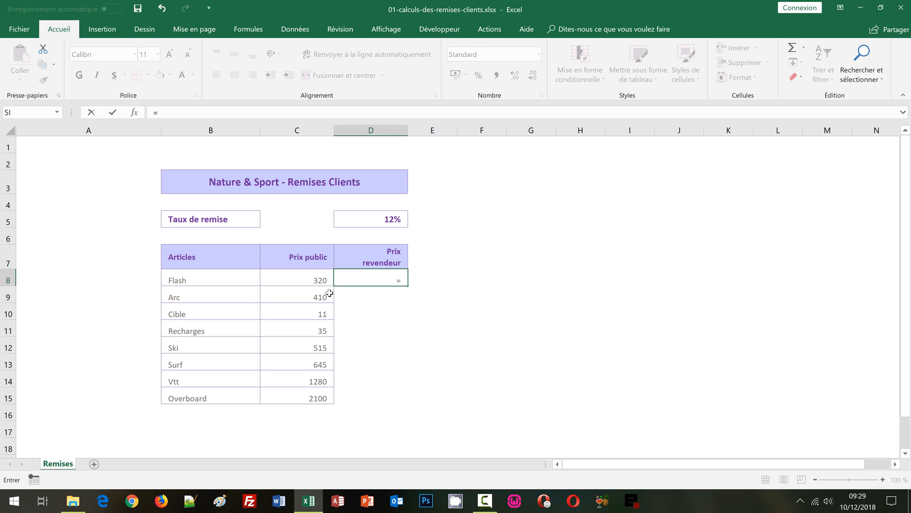
pyautogui.click(303, 280)
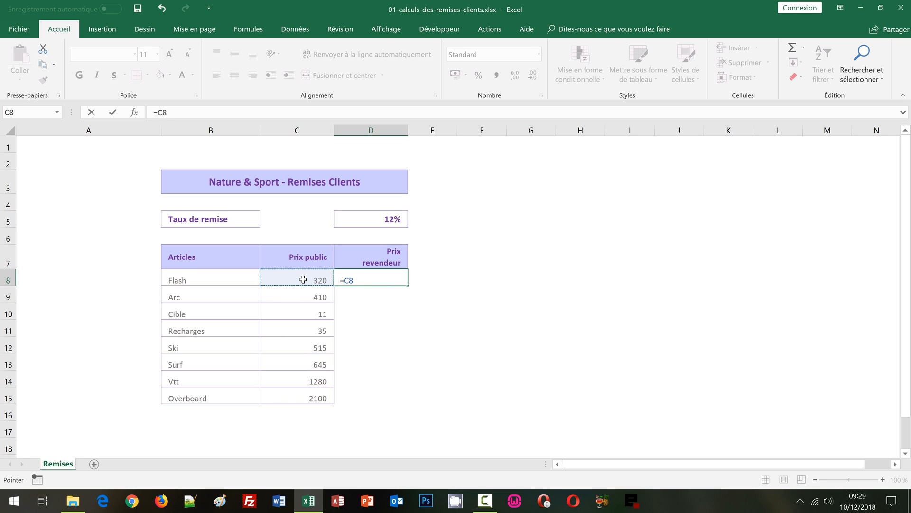
pyautogui.write('-')
pyautogui.click(303, 279)
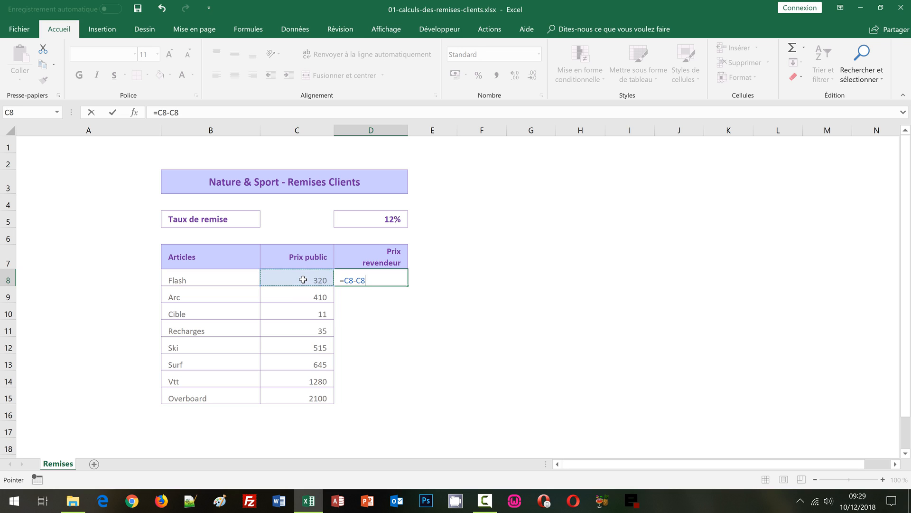
pyautogui.write('*')
pyautogui.click(384, 219)
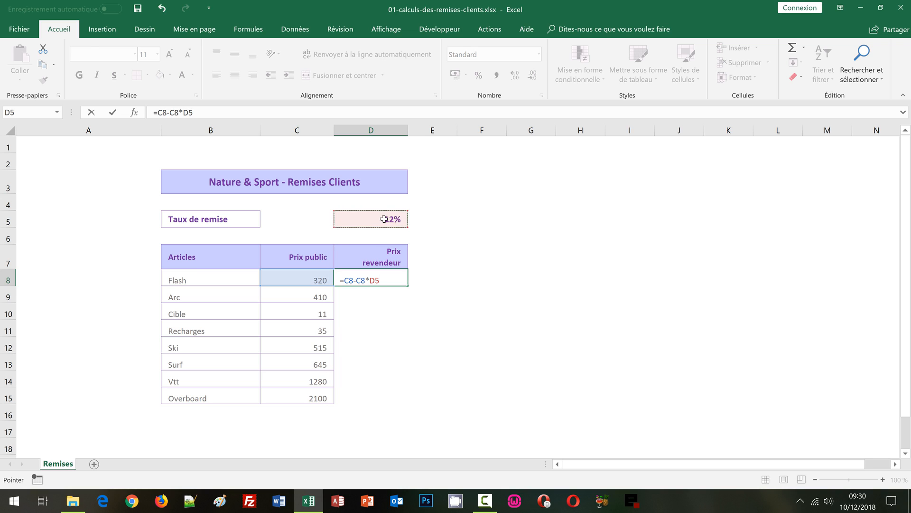
pyautogui.hotkey('ctrl', 'Return')
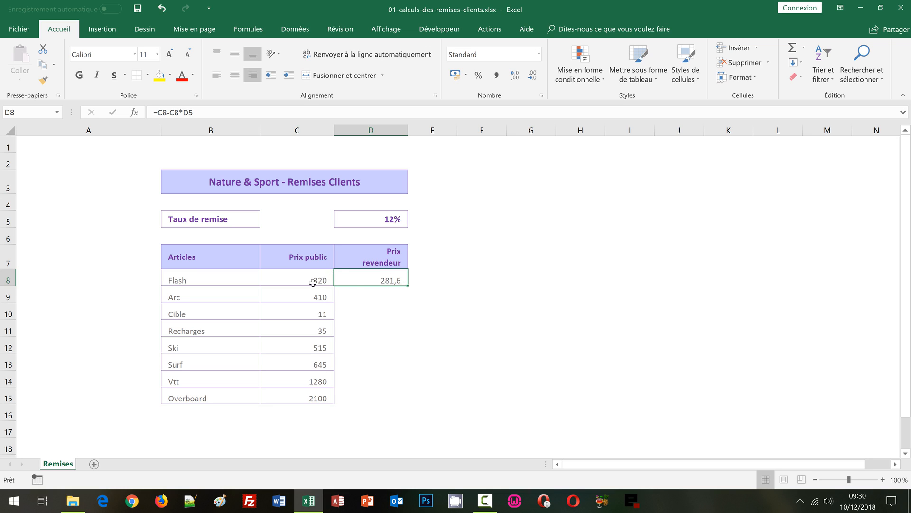
# Test the reseller price formula by changing the discount rate in D5 to 10% and back to 12%.
pyautogui.click(380, 218)
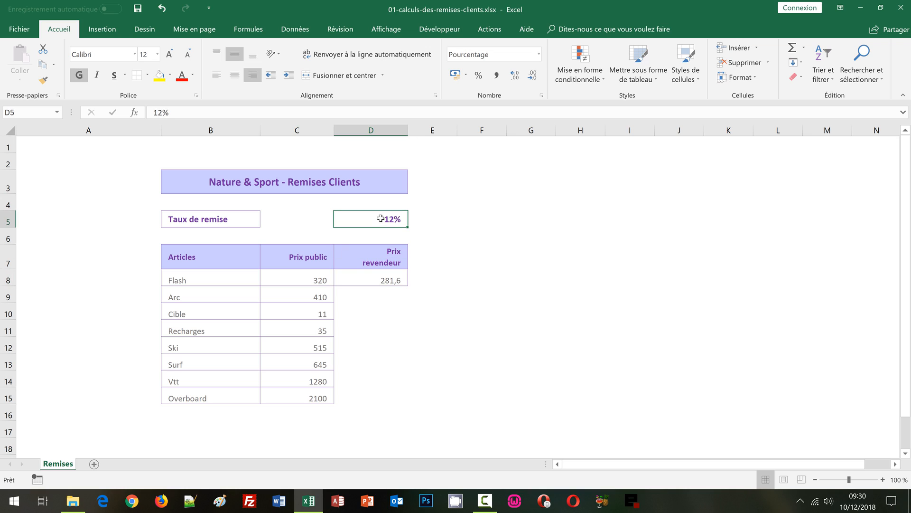
pyautogui.write('10')
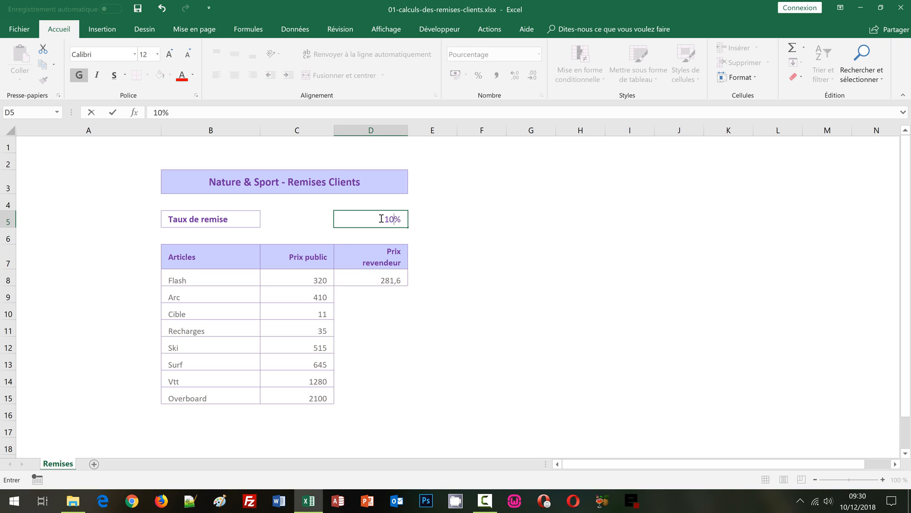
pyautogui.press('Return')
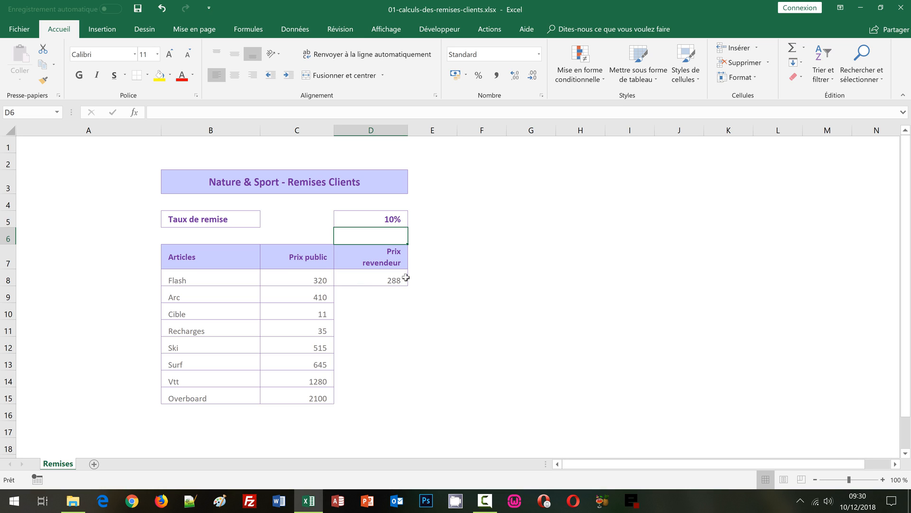
pyautogui.click(387, 222)
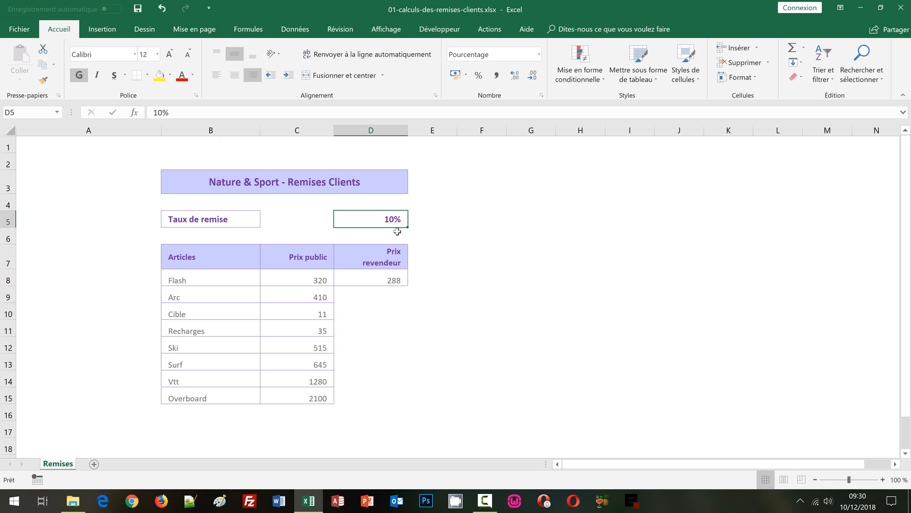
pyautogui.write('12')
pyautogui.press('Return')
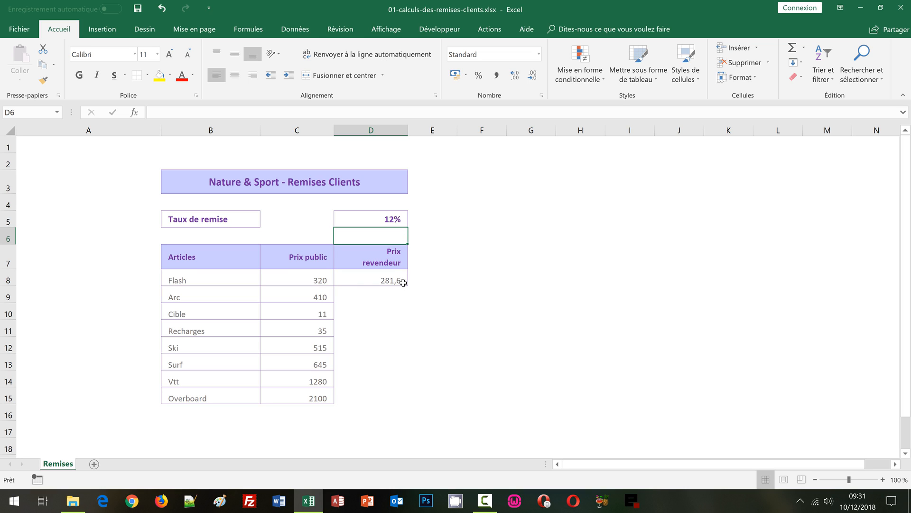
# Copy the D8 formula down the Prix revendeur column to D15 and select D8 again.
pyautogui.click(388, 282)
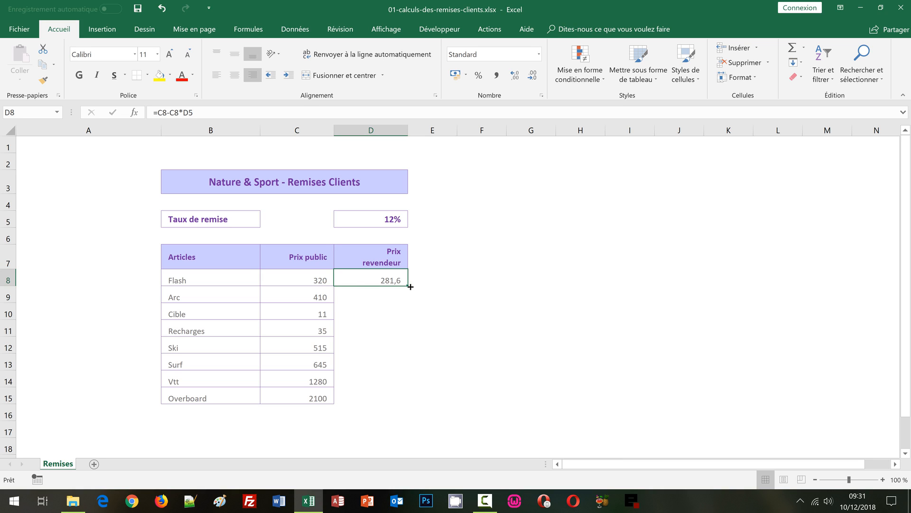
pyautogui.doubleClick(407, 287)
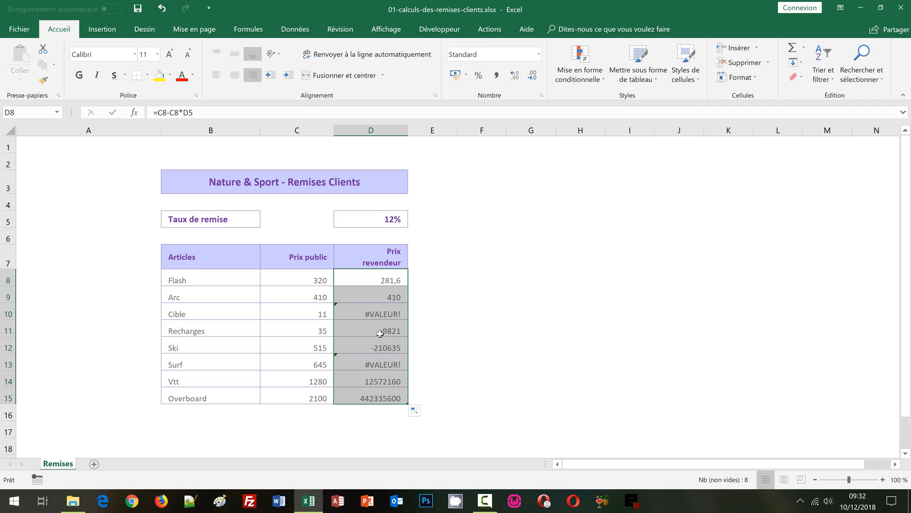
pyautogui.click(367, 276)
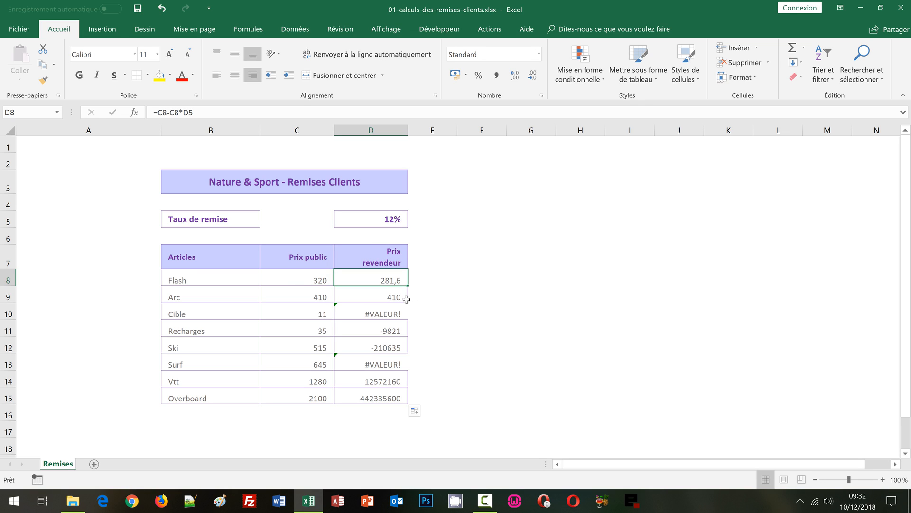
# Inspect the copied formulas in D9 and D10 to see which cells they refer to.
pyautogui.doubleClick(388, 294)
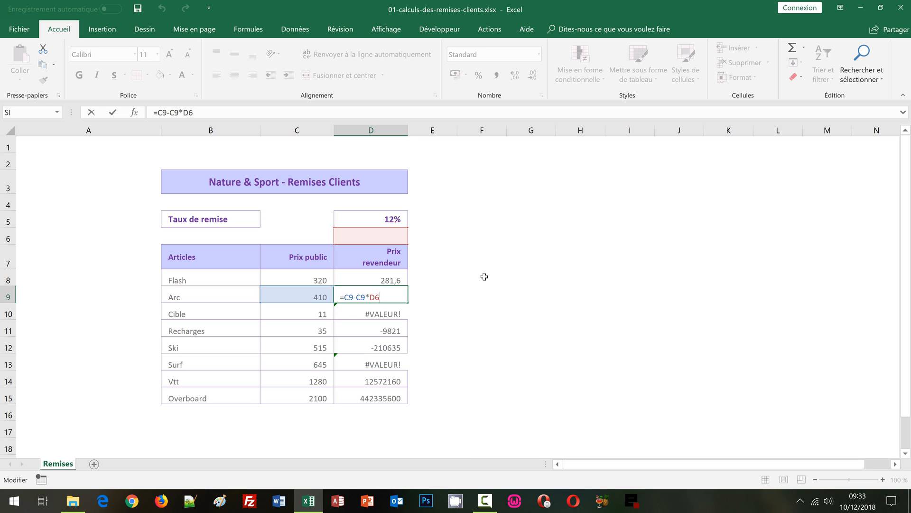
pyautogui.hotkey('ctrl', 'Return')
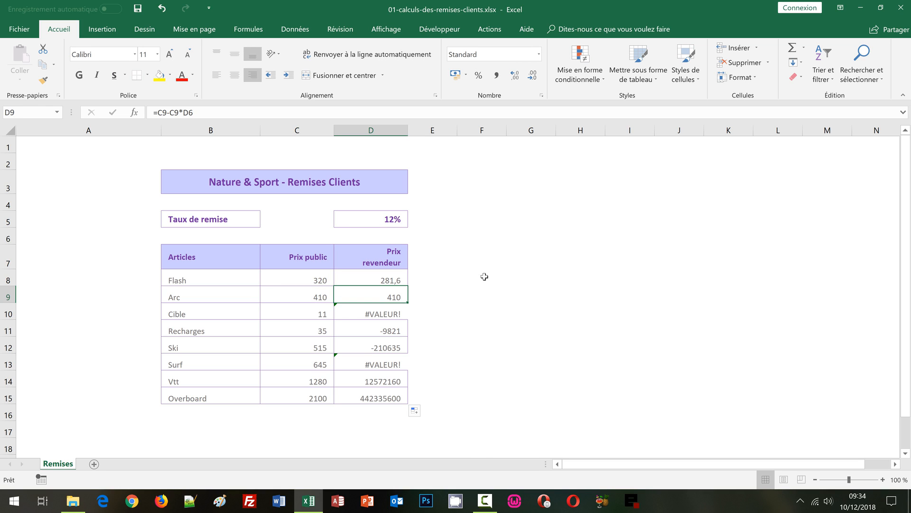
pyautogui.doubleClick(386, 314)
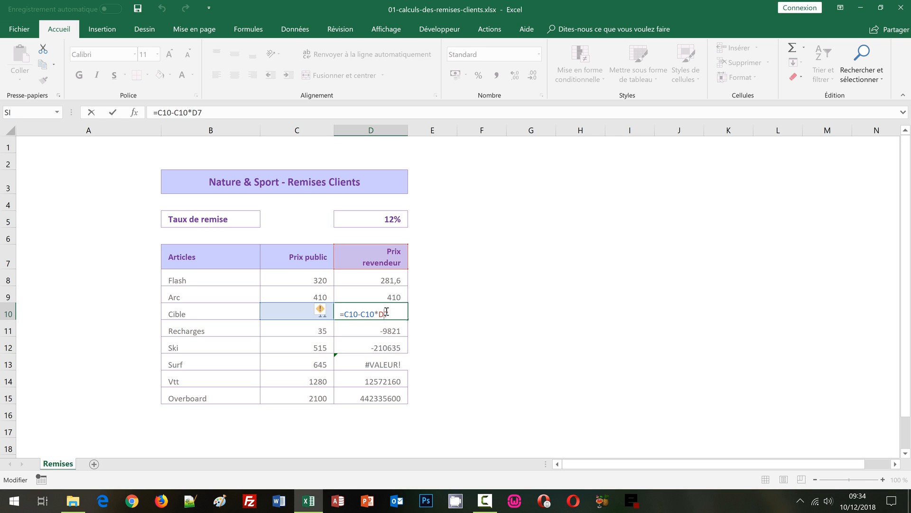
pyautogui.press('Return')
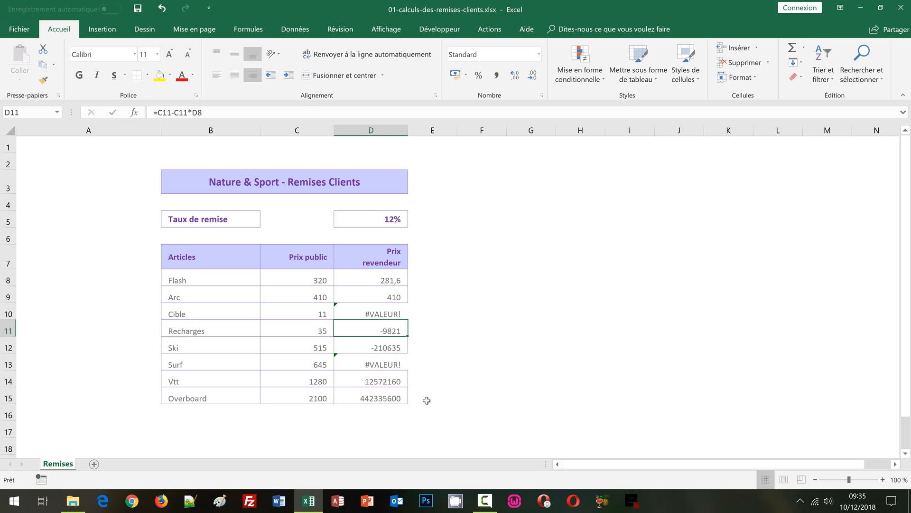
# Clear the formulas from the Prix revendeur cells D8:D15.
pyautogui.click(383, 222)
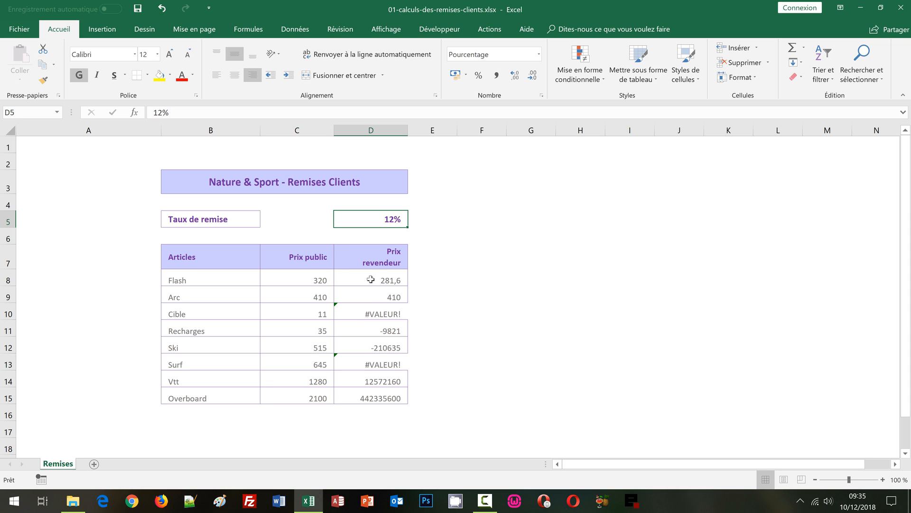
pyautogui.moveTo(371, 281); pyautogui.dragTo(372, 401)
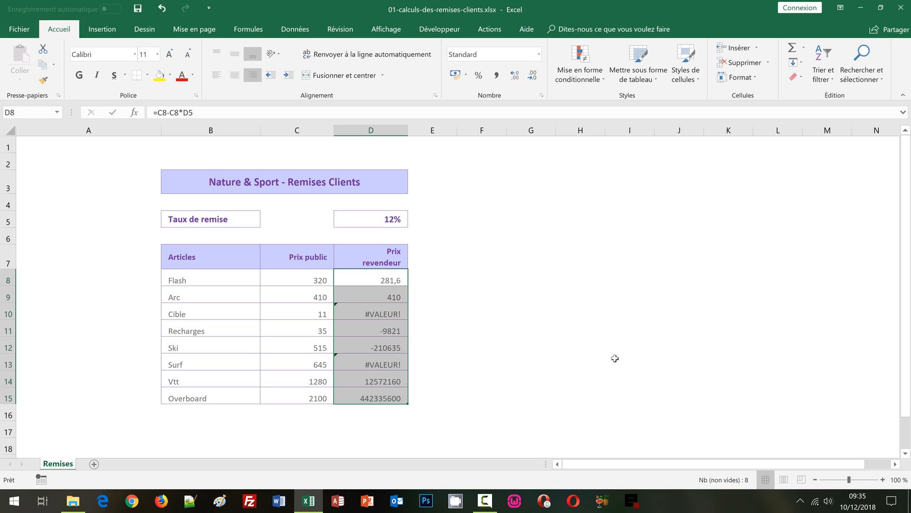
pyautogui.press('Delete')
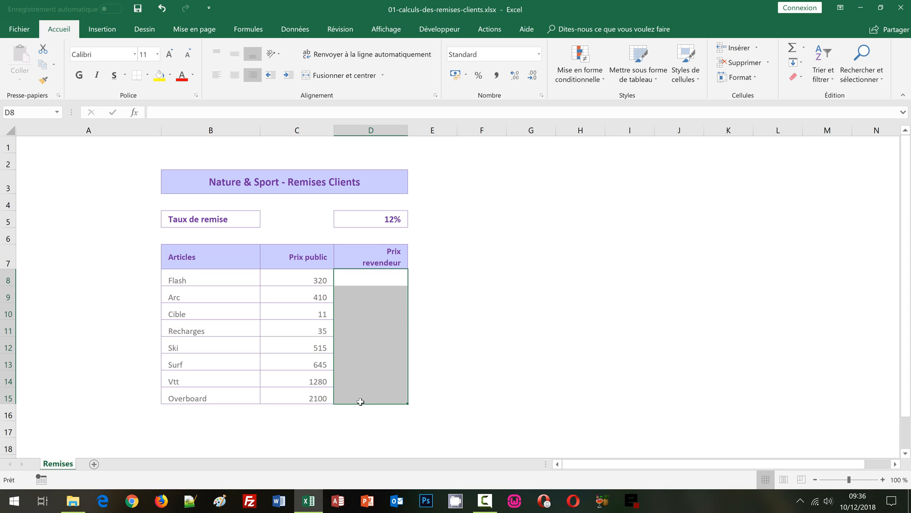
# Calculate the Flash article's reseller price in D8 with the formula =C8-C8*$D$5, using an absolute reference to the discount rate.
pyautogui.click(369, 277)
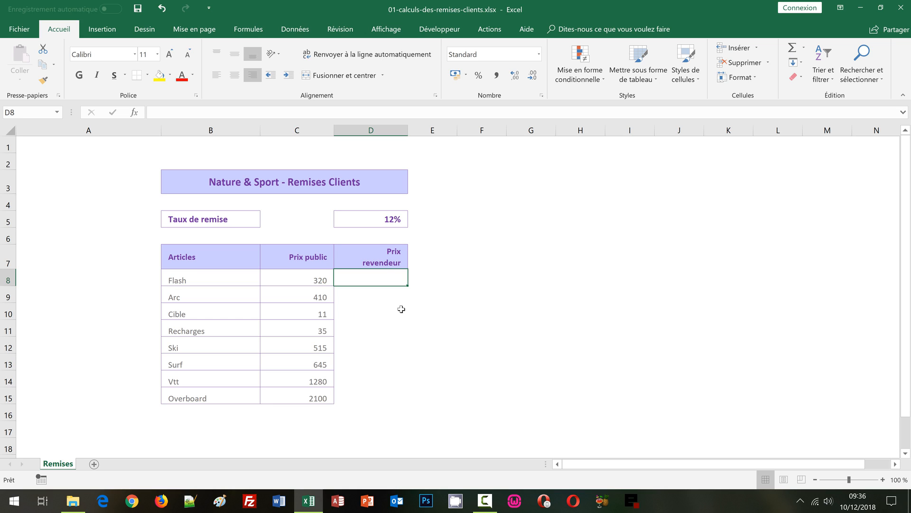
pyautogui.write('=')
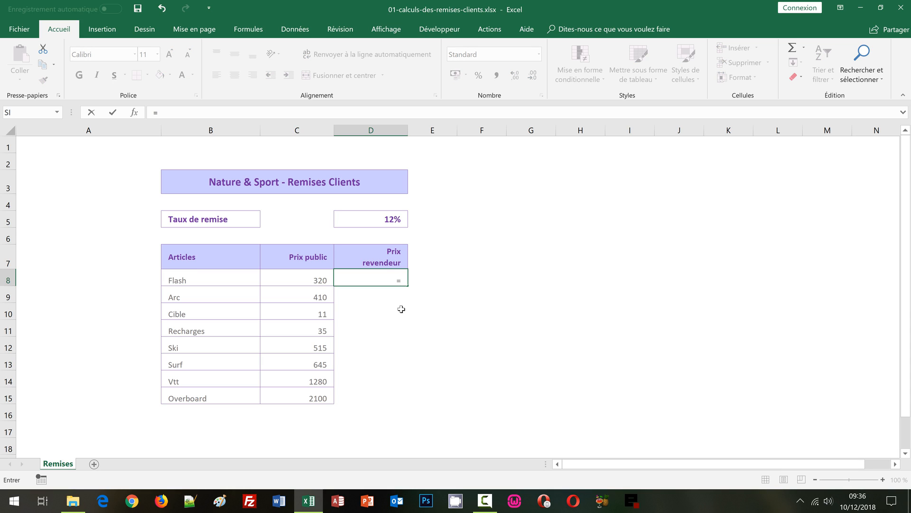
pyautogui.click(286, 282)
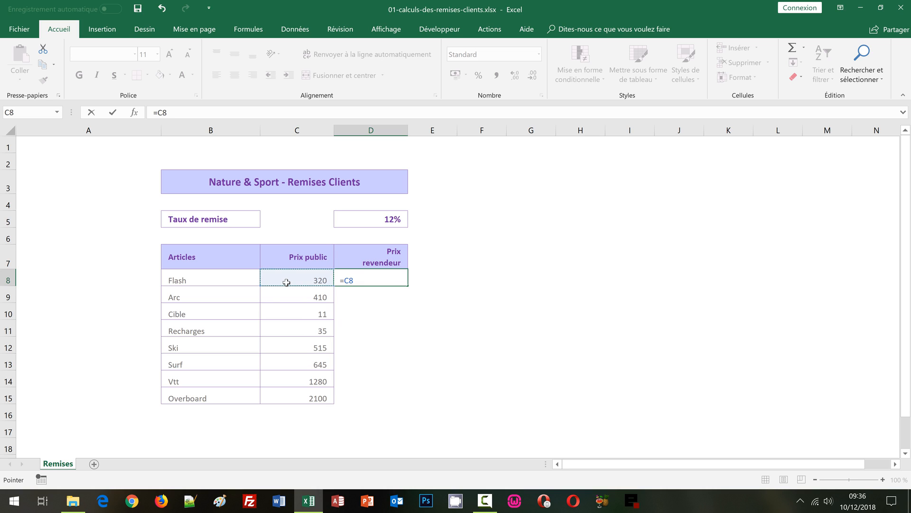
pyautogui.write('-')
pyautogui.click(286, 283)
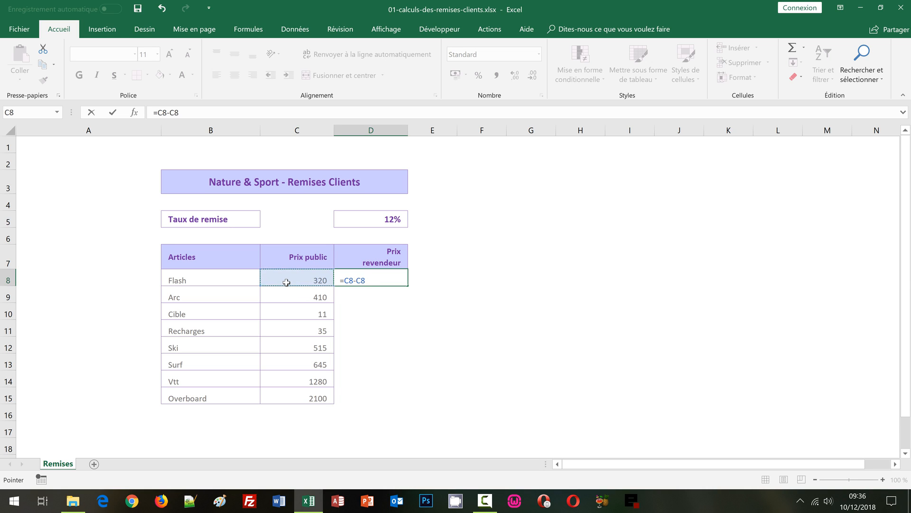
pyautogui.write('*')
pyautogui.click(388, 219)
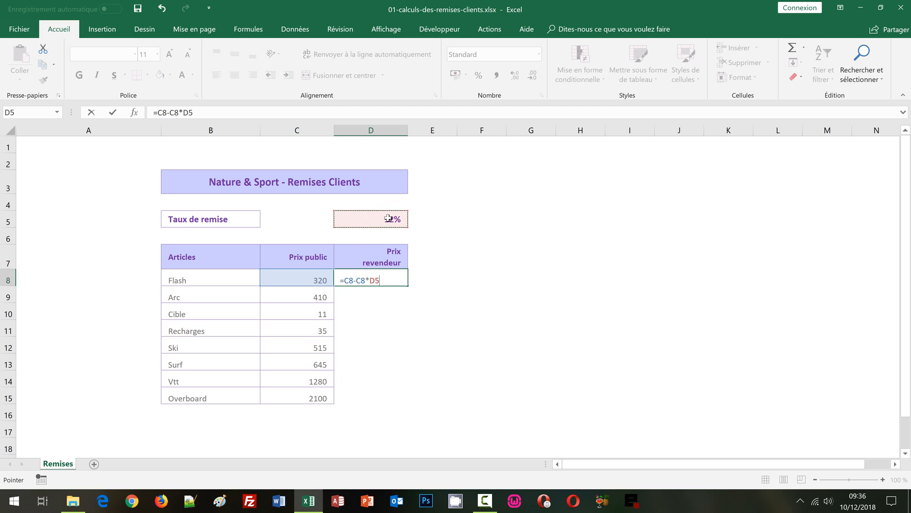
pyautogui.press('F4')
pyautogui.hotkey('ctrl', 'Return')
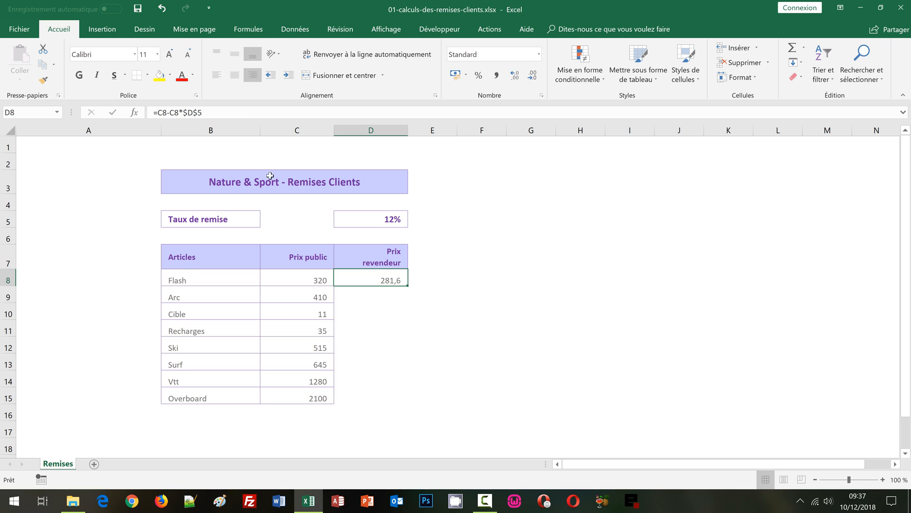
# Copy the D8 formula down to D15 and check the references of the copied formula in D10.
pyautogui.doubleClick(410, 286)
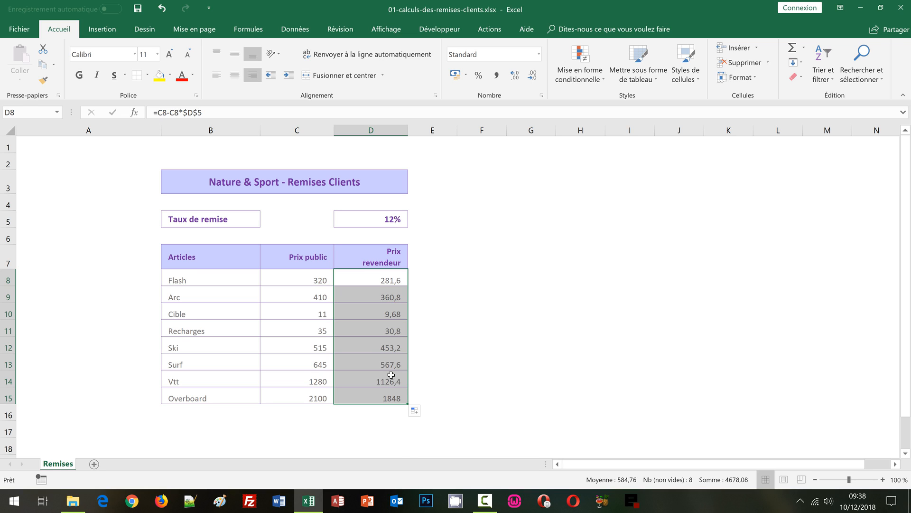
pyautogui.doubleClick(389, 315)
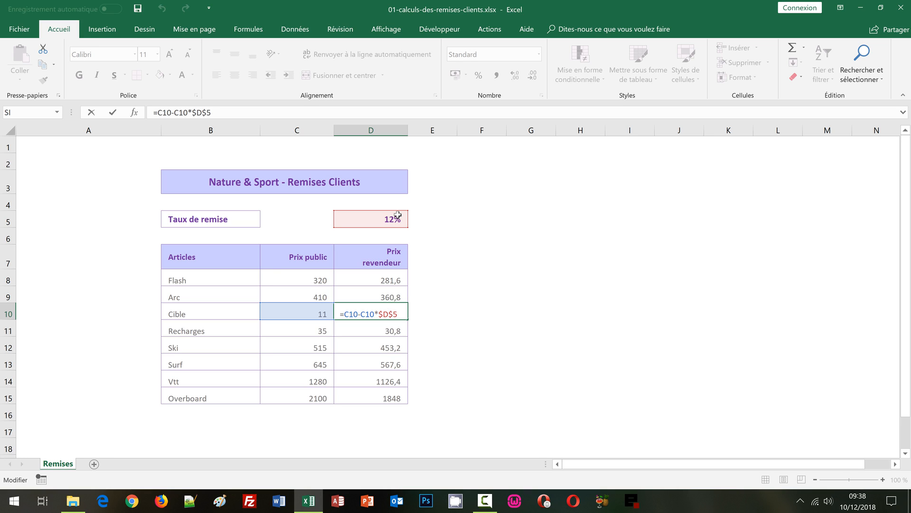
pyautogui.press('Left')
pyautogui.press('Left')
pyautogui.hotkey('ctrl', 'Return')
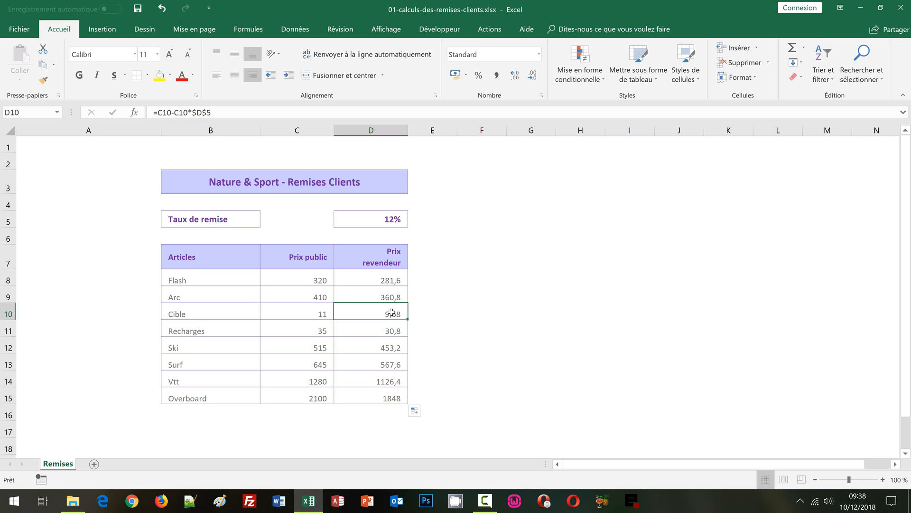
# Set the discount rate in D5 to 10% to test the reseller prices.
pyautogui.click(387, 225)
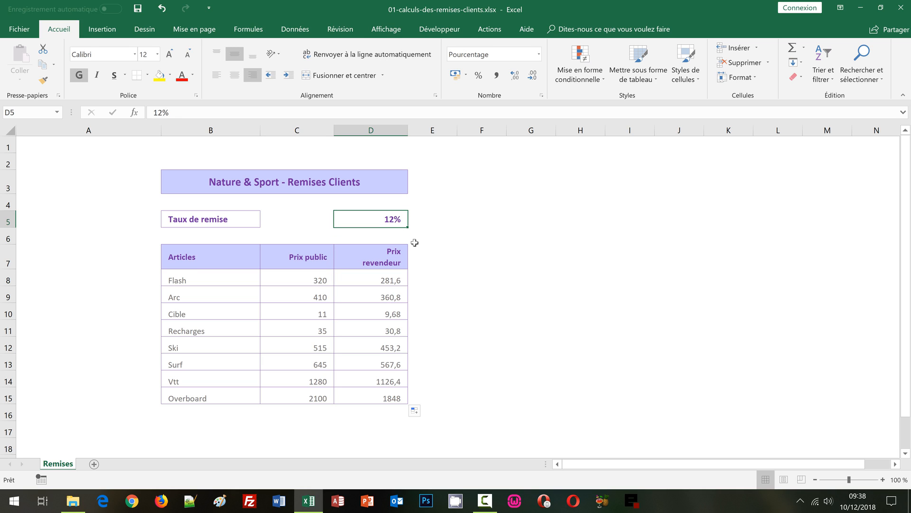
pyautogui.write('10')
pyautogui.press('Return')
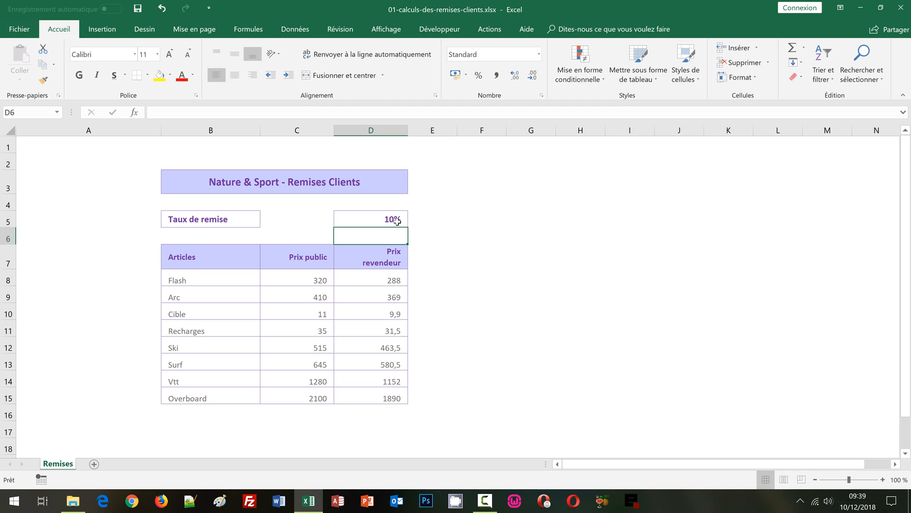
pyautogui.click(392, 223)
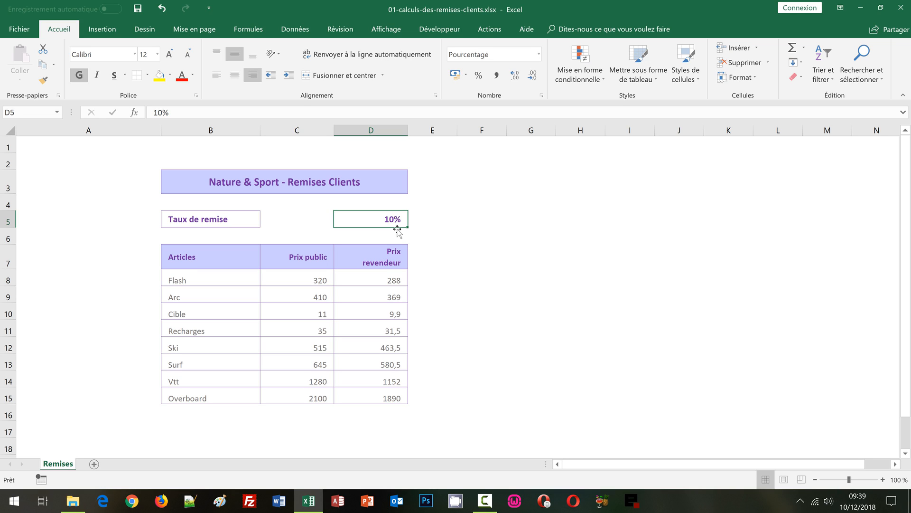
# Delete the contents of the reseller price range D8:D15, keeping the range selected.
pyautogui.click(395, 280)
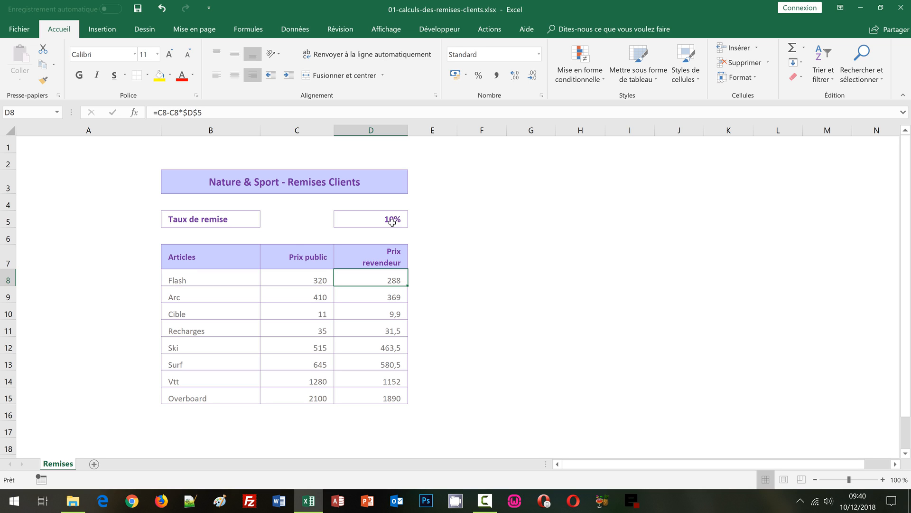
pyautogui.moveTo(378, 279); pyautogui.dragTo(387, 398)
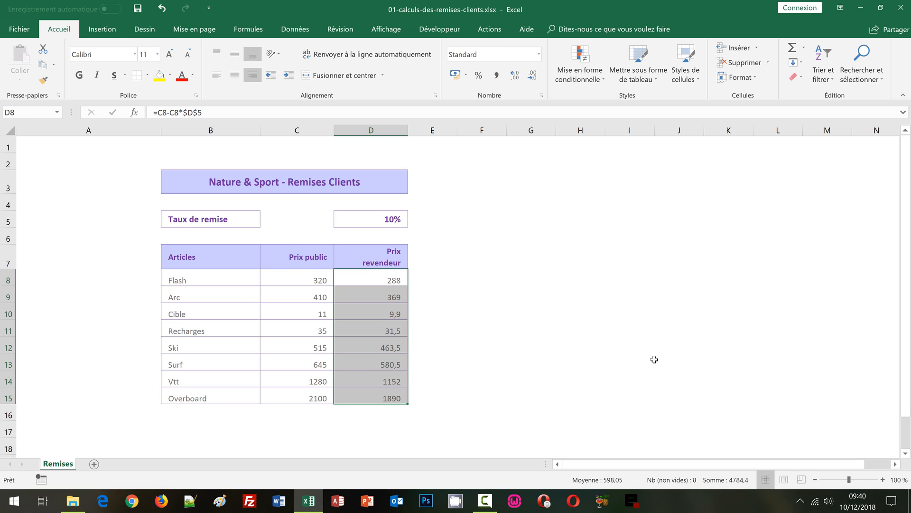
pyautogui.press('Delete')
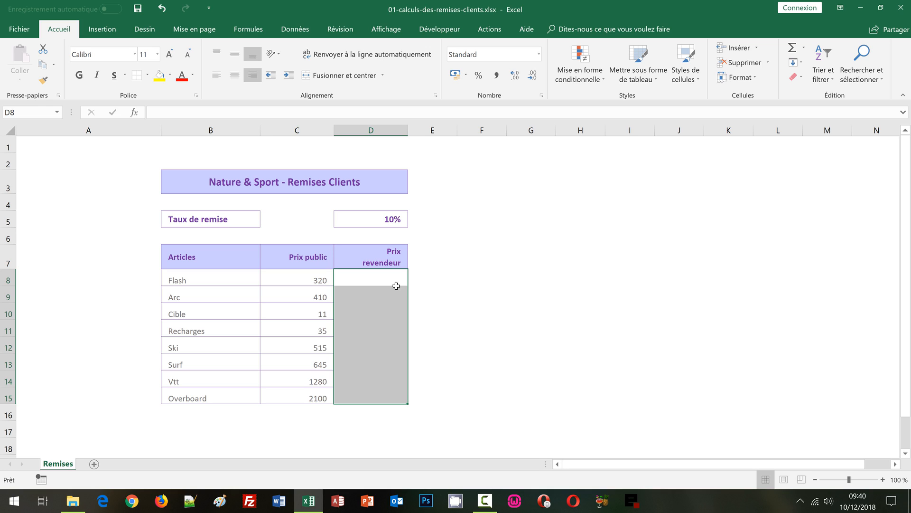
# Fill the whole selected range D8:D15 at once with the factored formula =C8*(1-$D$5).
pyautogui.write('=')
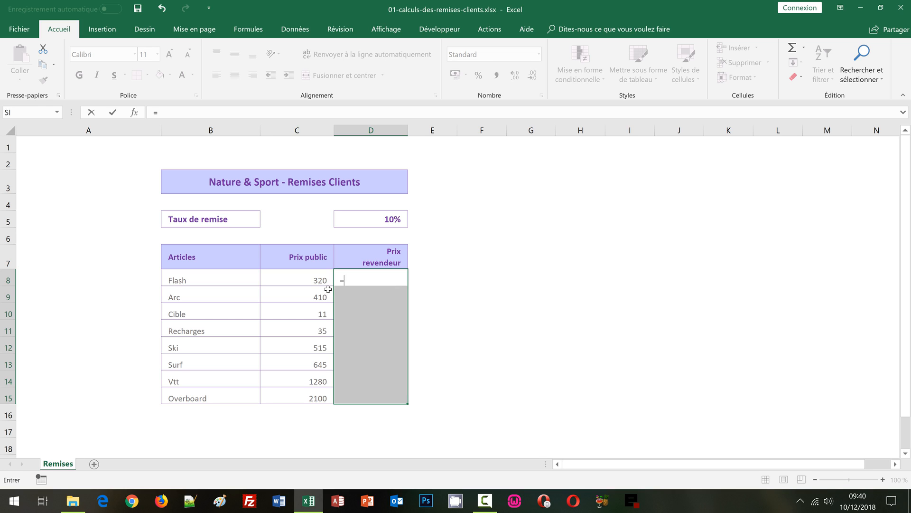
pyautogui.click(314, 279)
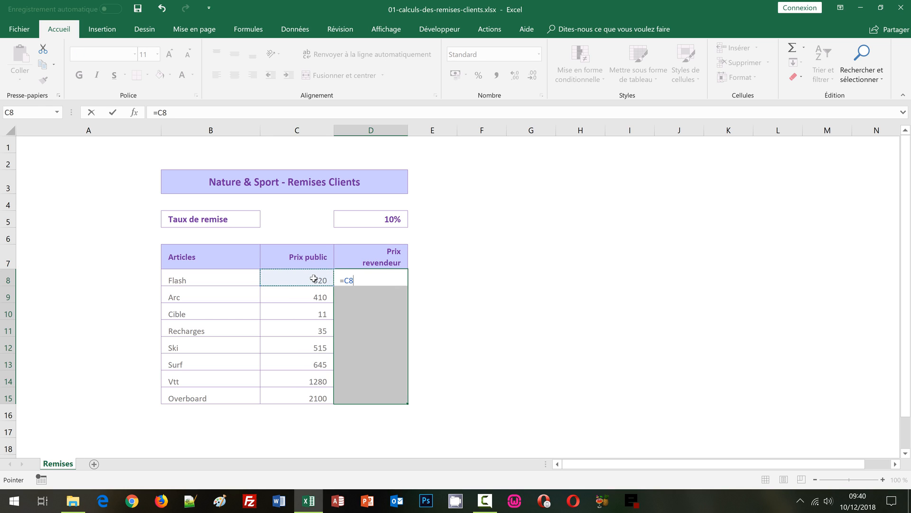
pyautogui.write('*')
pyautogui.write('!')
pyautogui.press('BackSpace')
pyautogui.write('1-')
pyautogui.click(396, 218)
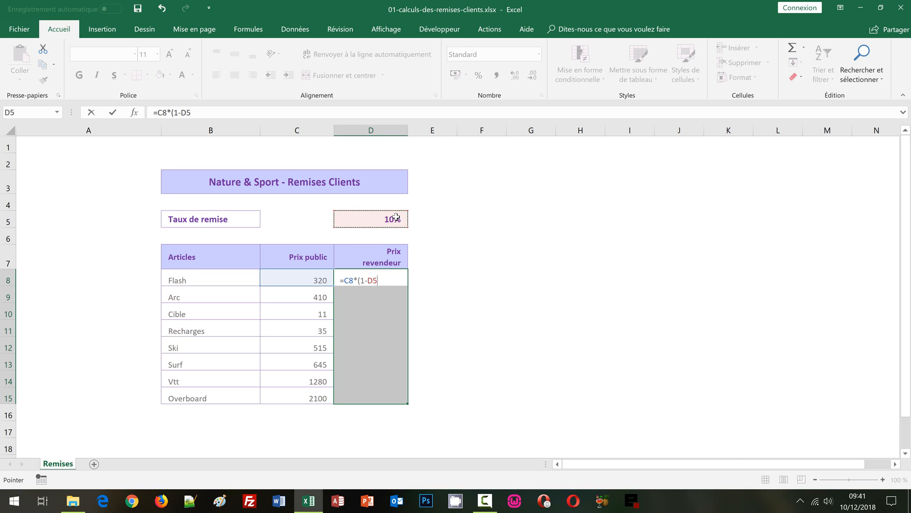
pyautogui.press('F4')
pyautogui.write(')')
pyautogui.hotkey('ctrl', 'Return')
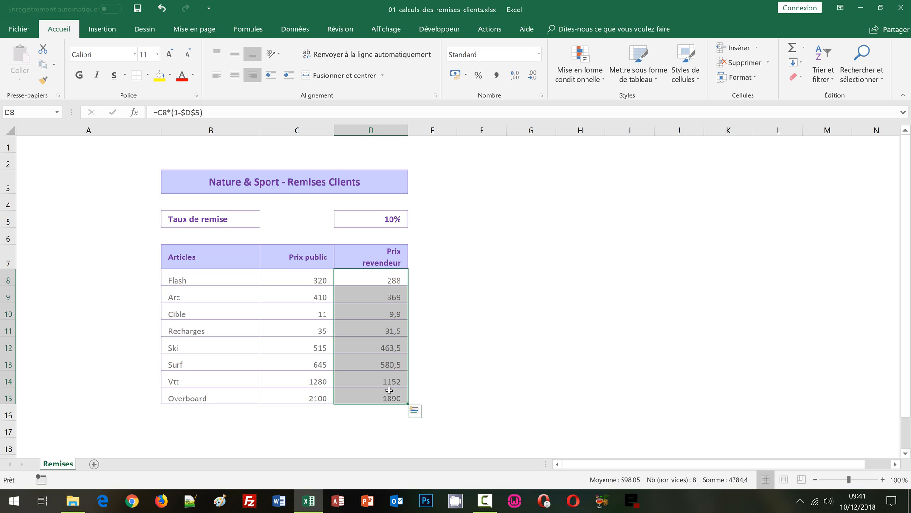
# Check the factored formula in D8 and its references in D15.
pyautogui.click(393, 279)
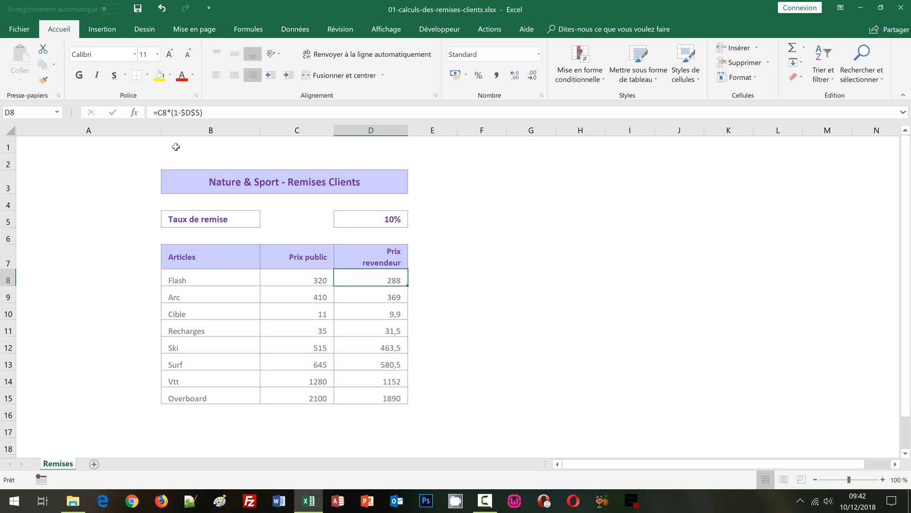
pyautogui.doubleClick(381, 396)
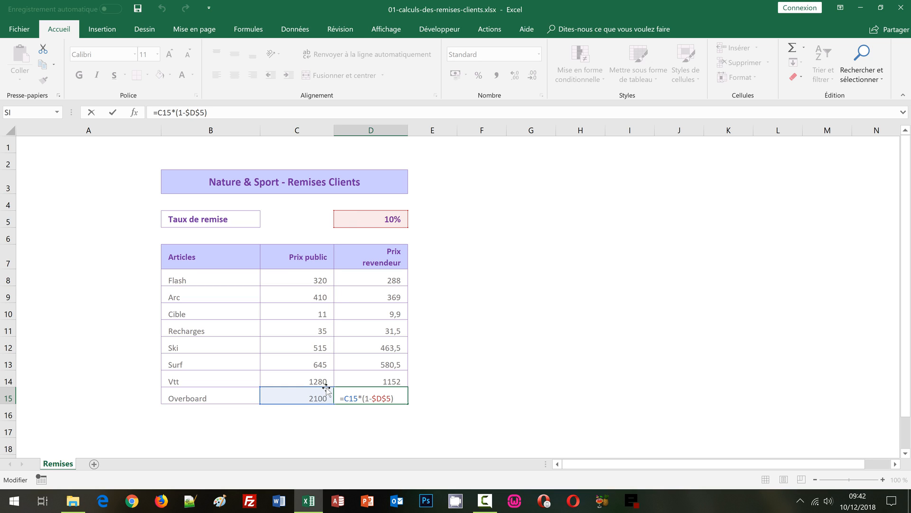
pyautogui.press('Return')
# Set the discount rate in D5 to 12%.
pyautogui.click(389, 222)
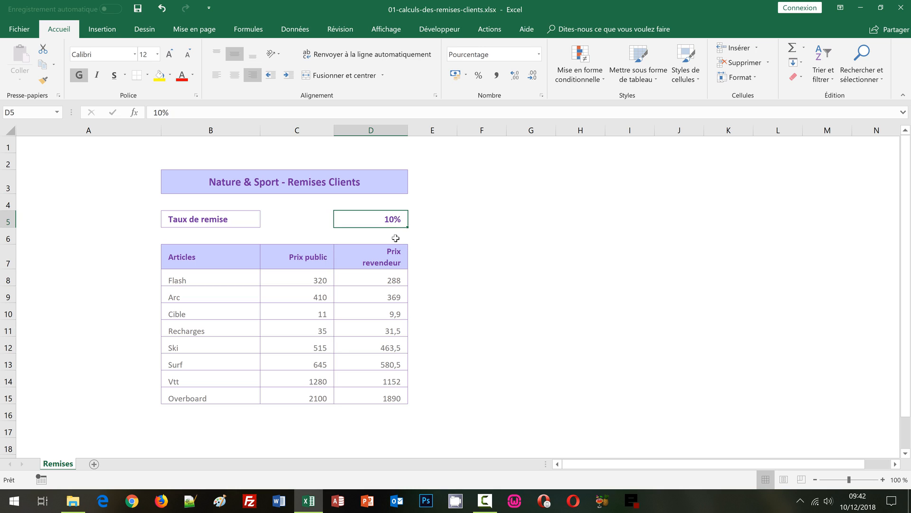
pyautogui.write('12')
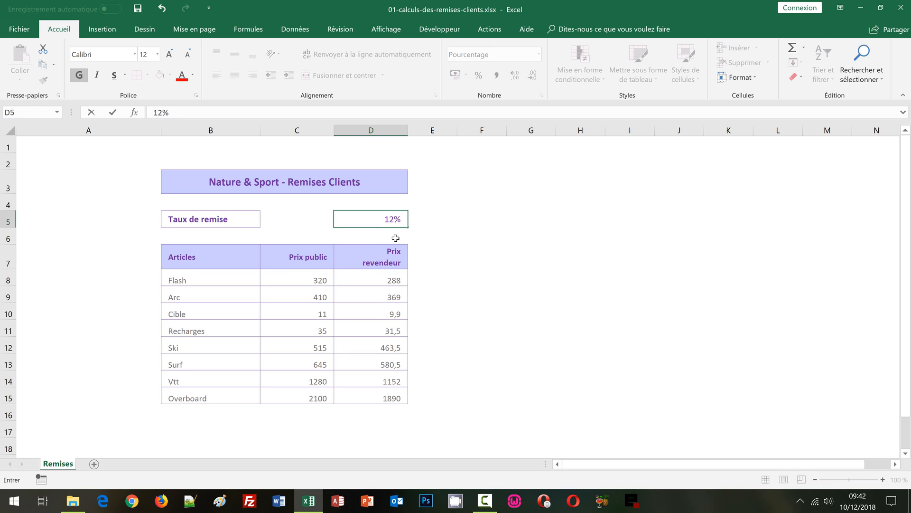
pyautogui.press('Return')
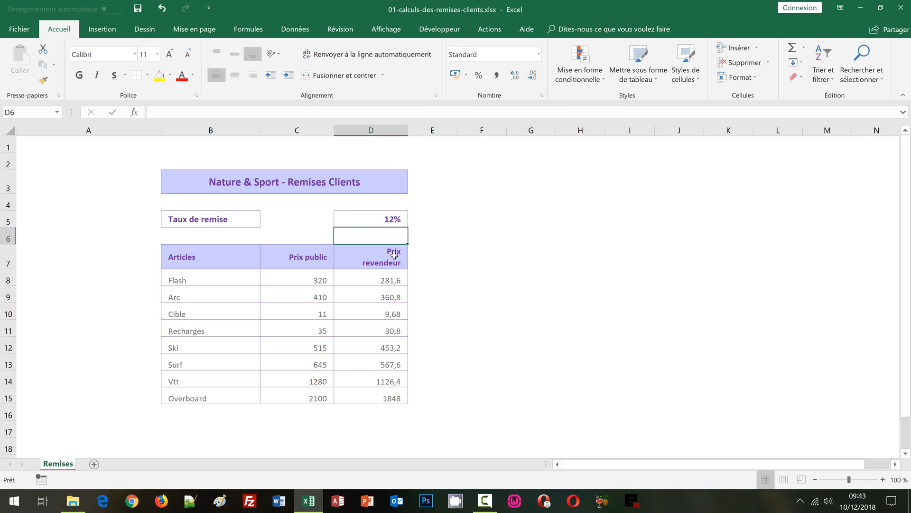
# Apply the euro accounting number format to the public and reseller prices in C8:D15.
pyautogui.moveTo(231, 279); pyautogui.dragTo(361, 396)
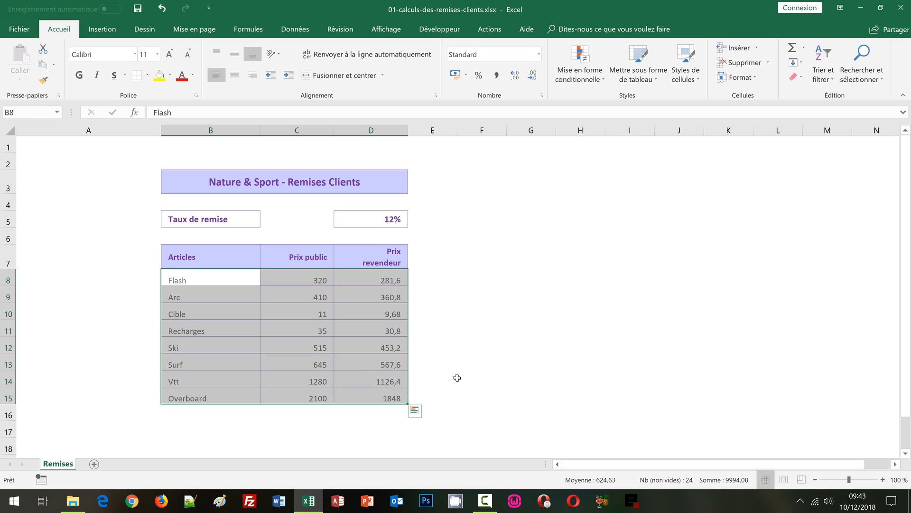
pyautogui.click(524, 317)
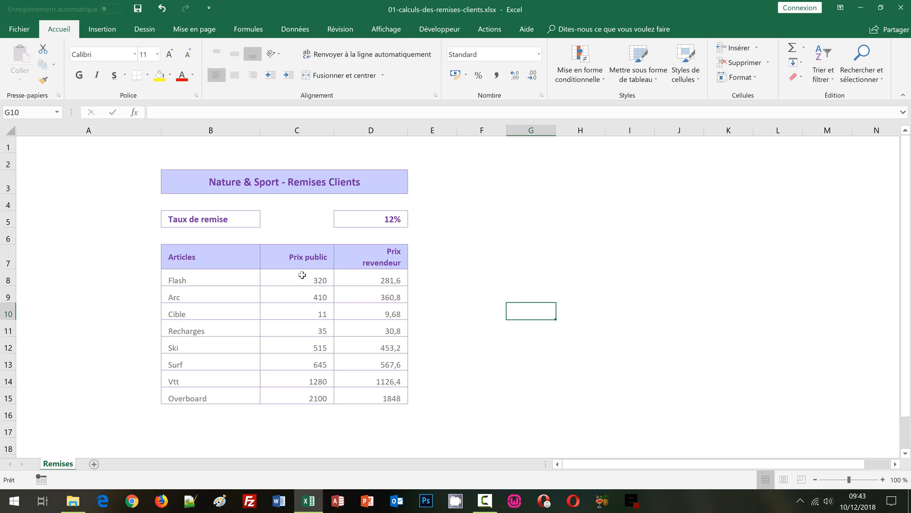
pyautogui.moveTo(295, 279); pyautogui.dragTo(373, 395)
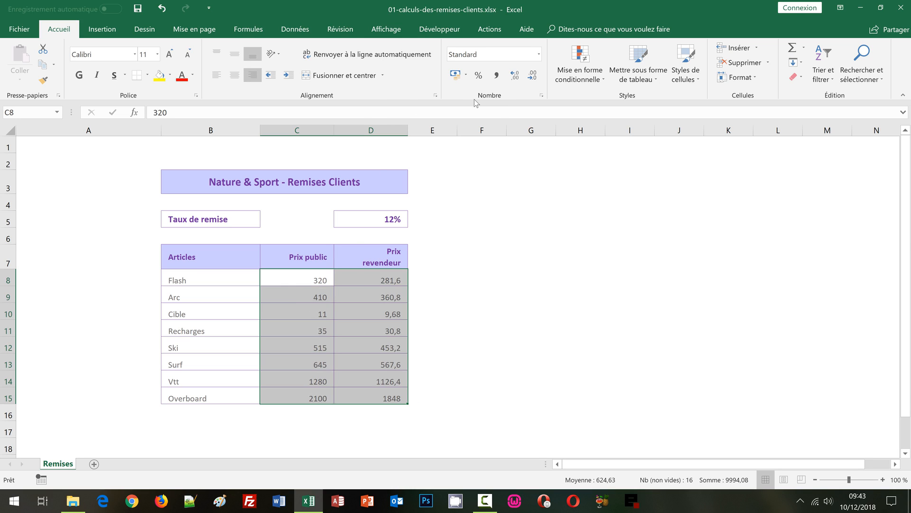
pyautogui.click(455, 75)
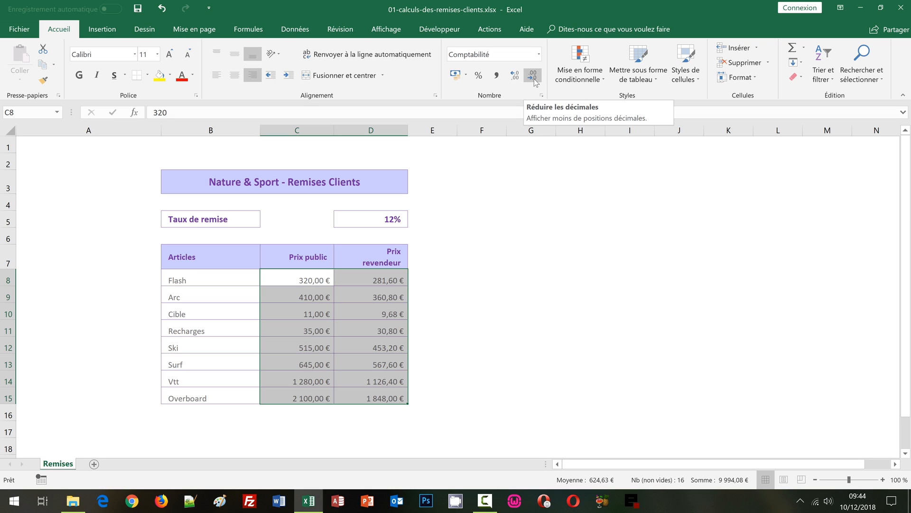
# Reduce the prices in C8:D15 to whole euros, and restore their two decimal places.
pyautogui.click(533, 76)
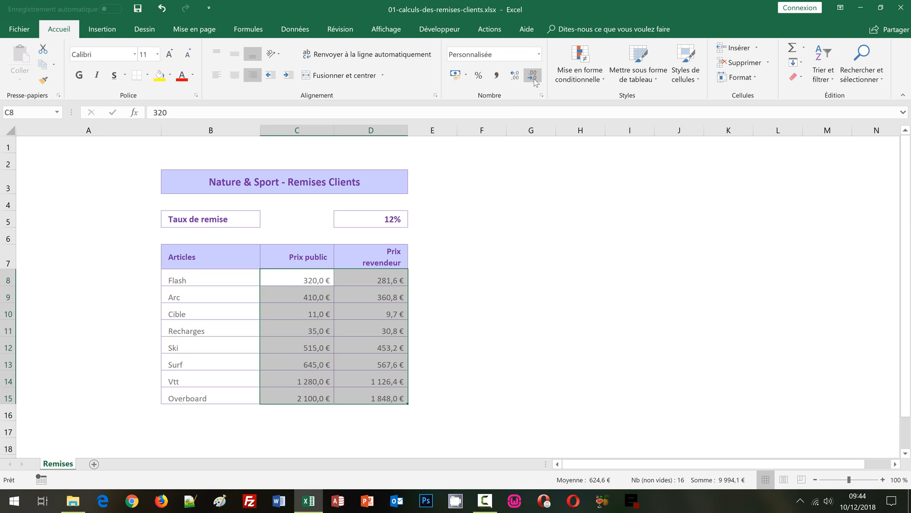
pyautogui.click(534, 76)
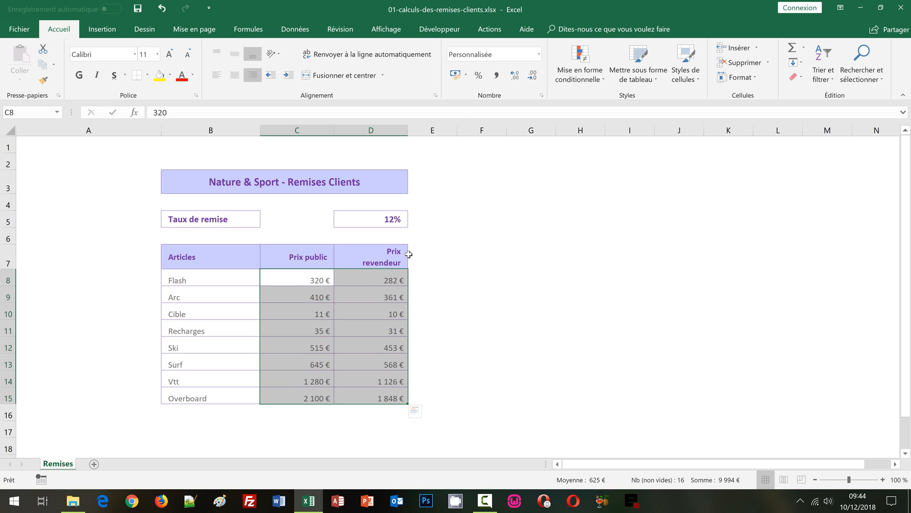
pyautogui.click(515, 75)
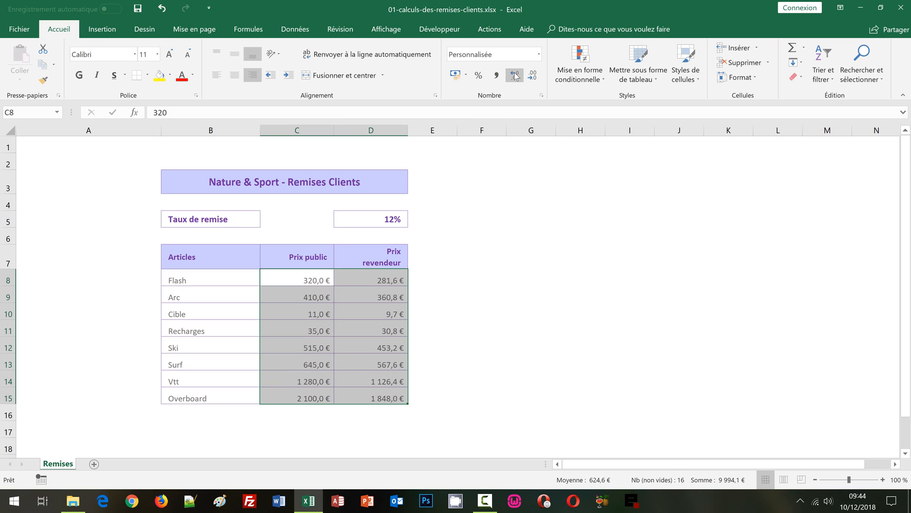
pyautogui.click(515, 75)
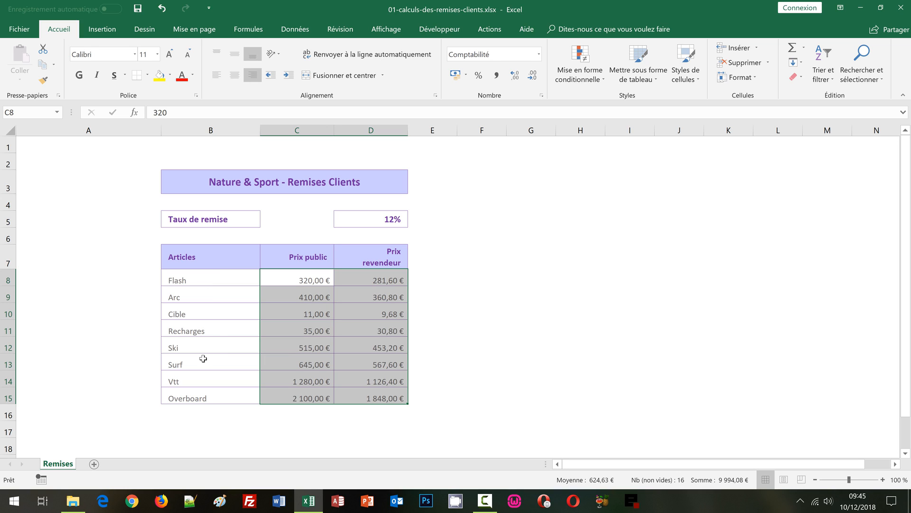
# Vertically center the article names in B8:B15 within their cells.
pyautogui.click(198, 276)
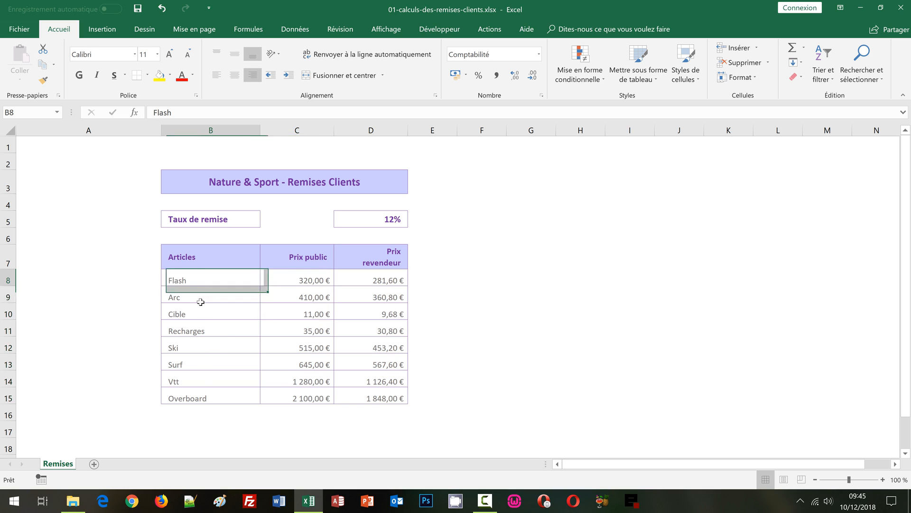
pyautogui.moveTo(201, 302); pyautogui.dragTo(203, 399)
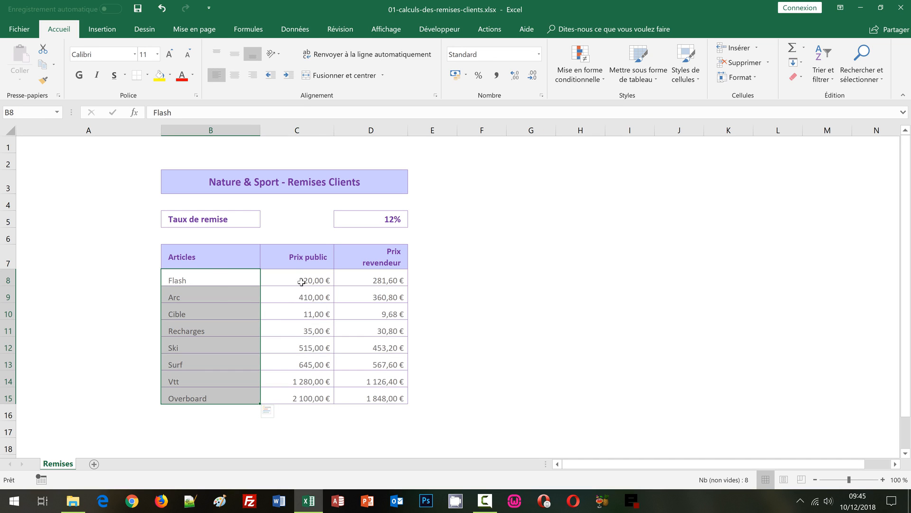
pyautogui.moveTo(301, 281); pyautogui.dragTo(387, 399)
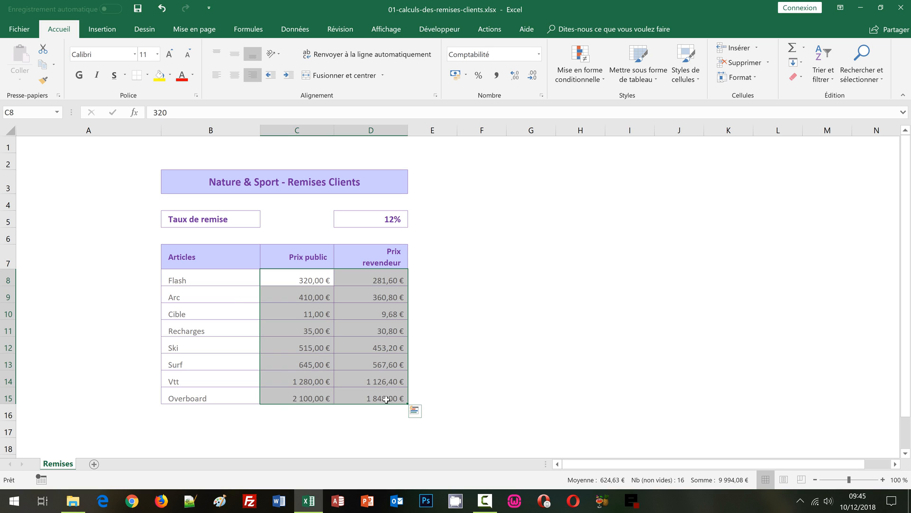
pyautogui.click(204, 282)
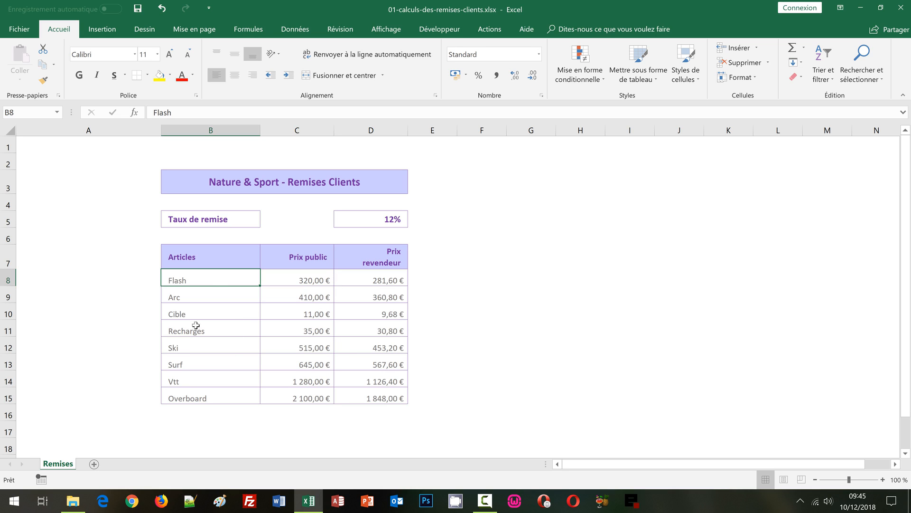
pyautogui.moveTo(196, 279); pyautogui.dragTo(204, 395)
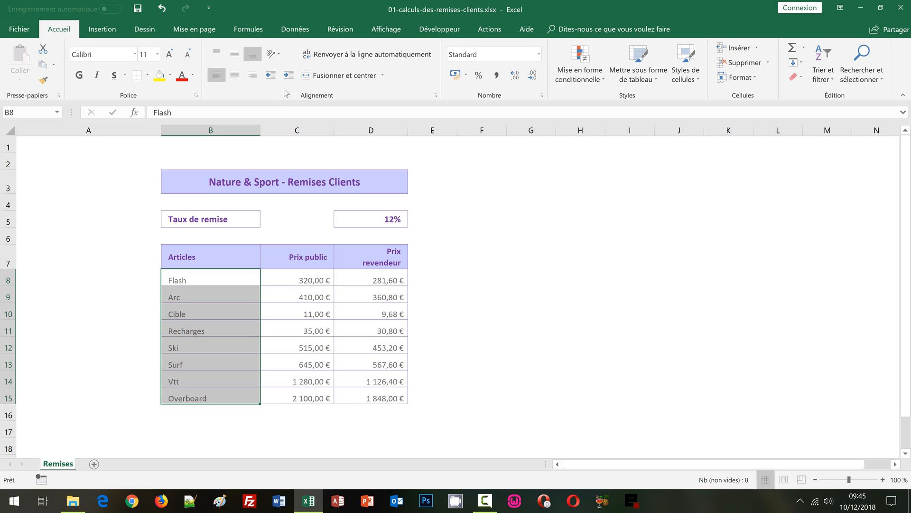
pyautogui.click(232, 53)
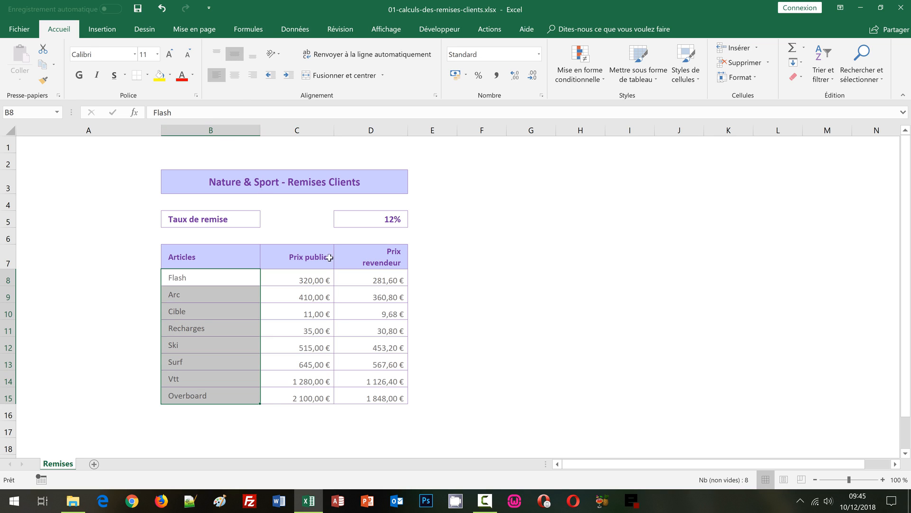
# Vertically center the public and reseller prices in C8:D15 to match the article names.
pyautogui.click(293, 279)
pyautogui.moveTo(293, 279); pyautogui.dragTo(379, 399)
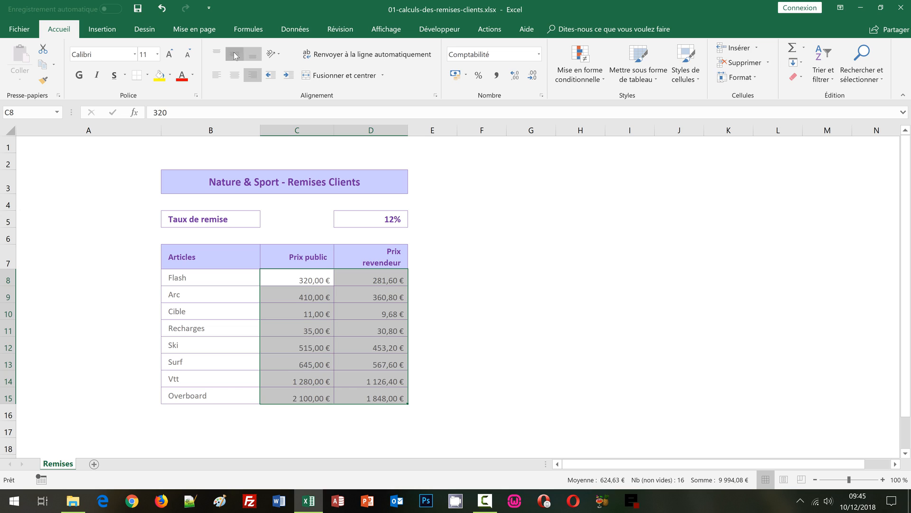
pyautogui.click(234, 53)
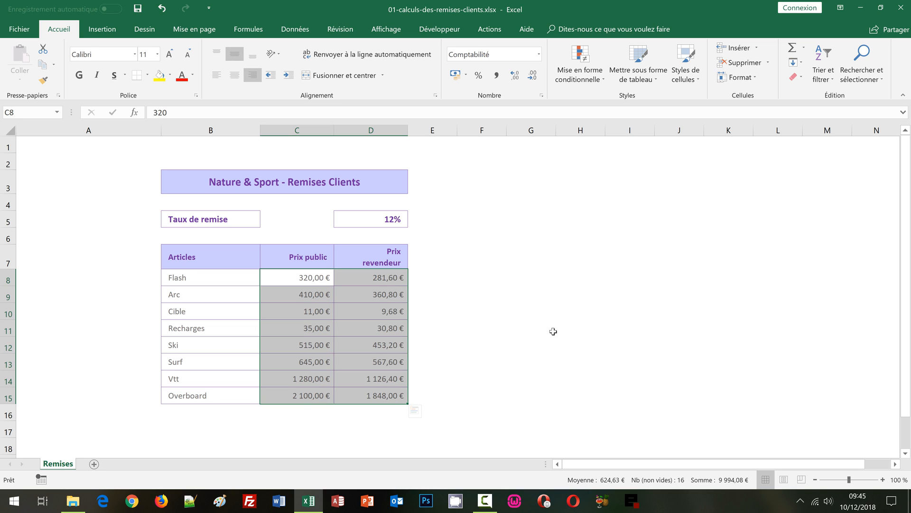